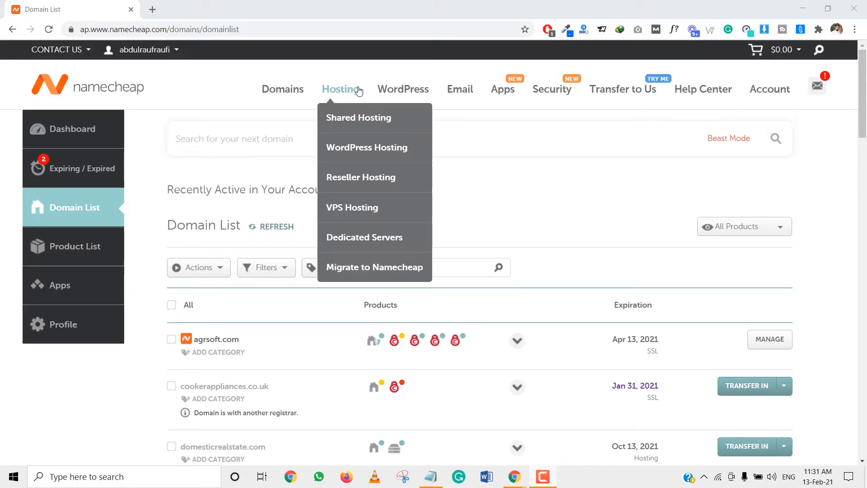
Open cPanel for the hosting package of top5pakistan.com from the domain list
{"action": "mouse_move", "coordinate": [411, 93]}
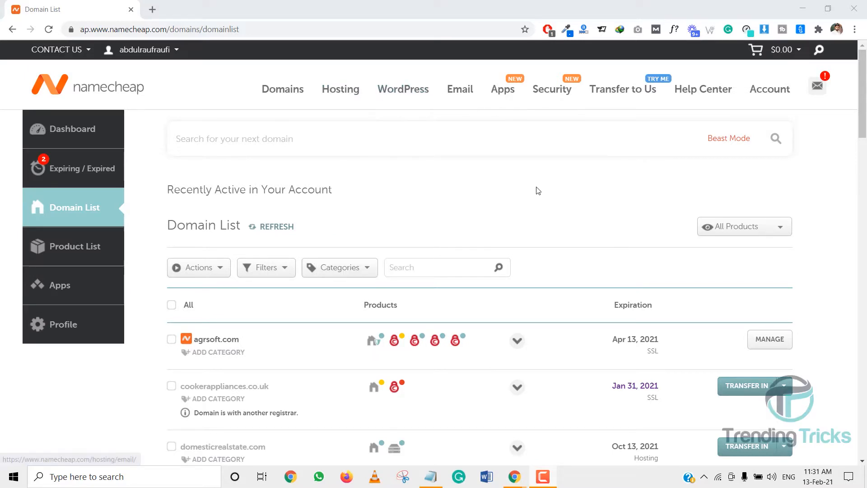
{"action": "scroll", "coordinate": [343, 237], "scroll_direction": "down", "scroll_amount": 18}
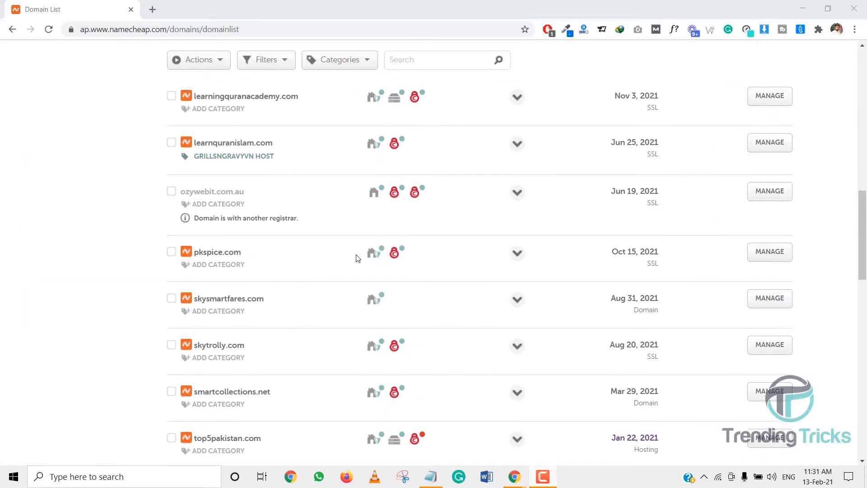
{"action": "mouse_move", "coordinate": [393, 158]}
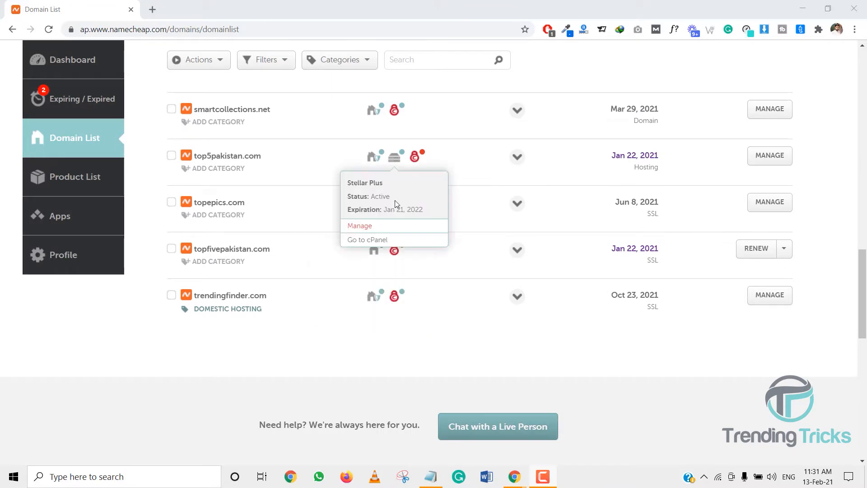
{"action": "left_click", "coordinate": [400, 244]}
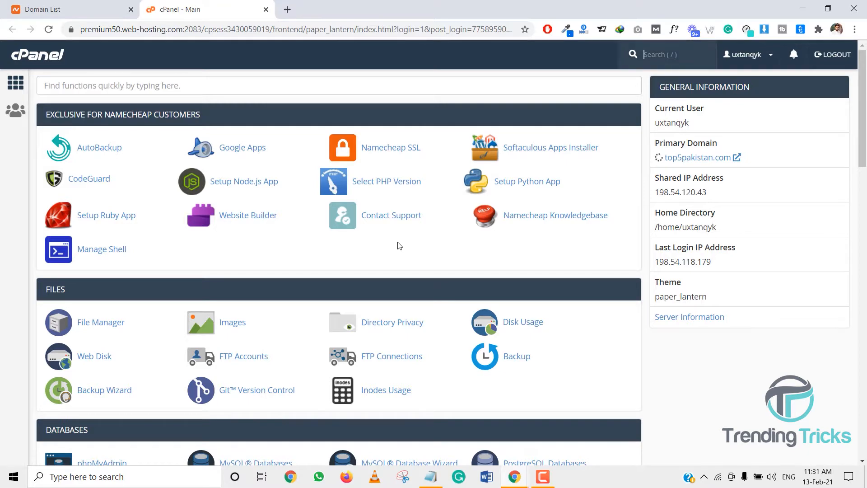
Open the WordPress installer from the Softaculous Apps Installer section
{"action": "scroll", "coordinate": [259, 204], "scroll_direction": "down", "scroll_amount": 8}
{"action": "scroll", "coordinate": [266, 246], "scroll_direction": "down", "scroll_amount": 12}
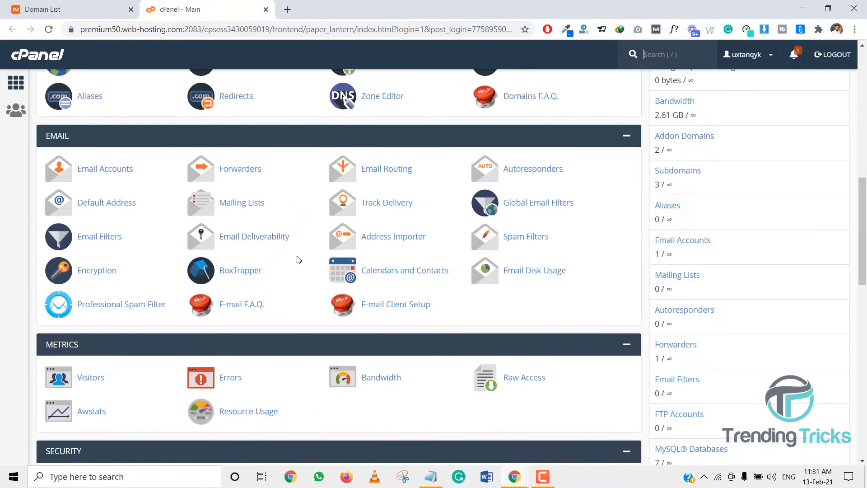
{"action": "scroll", "coordinate": [160, 307], "scroll_direction": "down", "scroll_amount": 4}
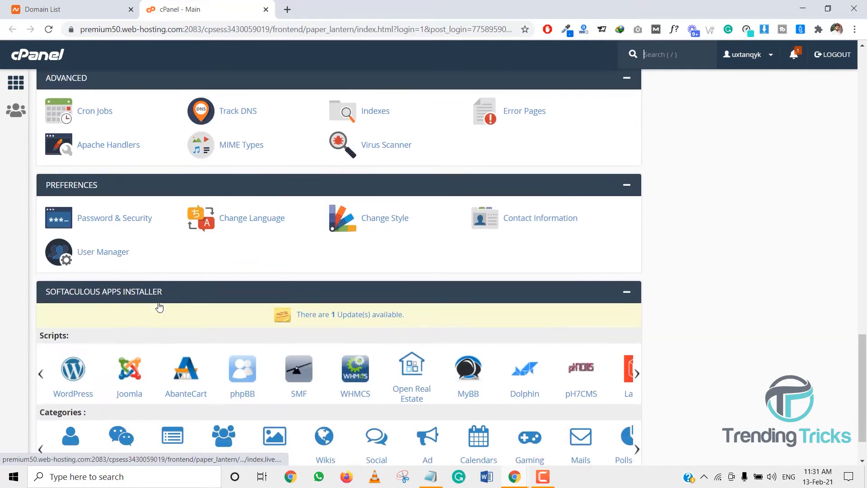
{"action": "left_click", "coordinate": [73, 372]}
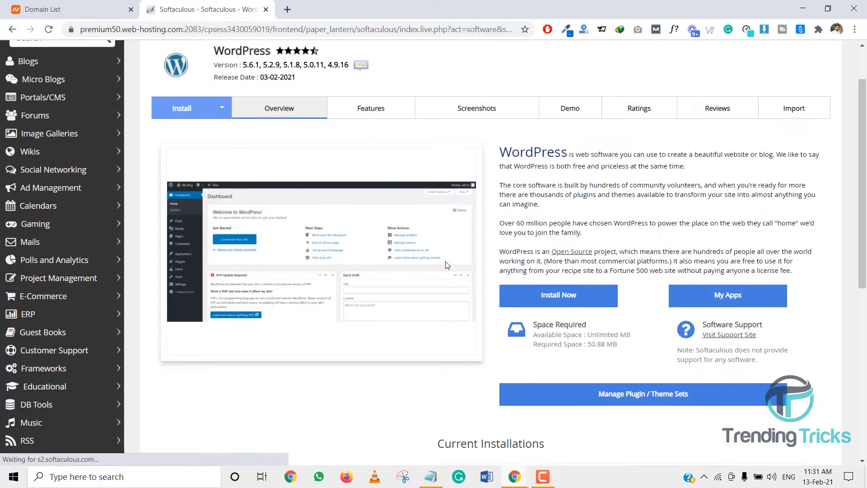
{"action": "scroll", "coordinate": [519, 262], "scroll_direction": "down", "scroll_amount": 3}
{"action": "left_click", "coordinate": [551, 244]}
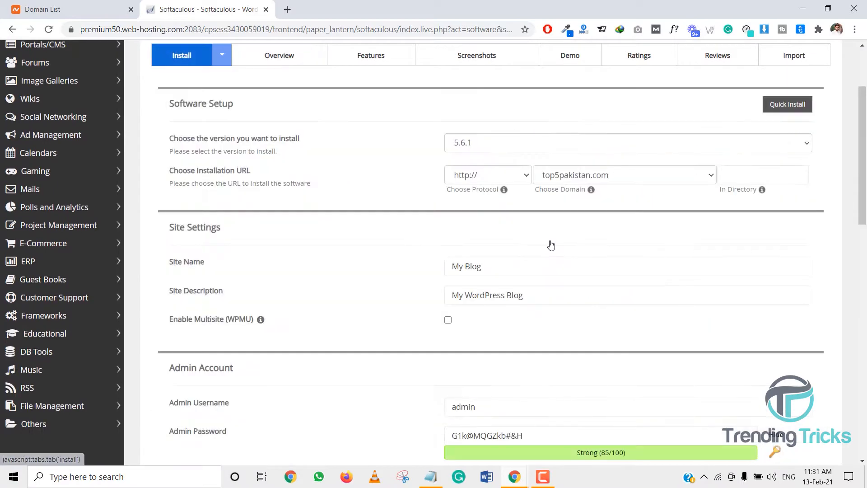
{"action": "left_click", "coordinate": [495, 176]}
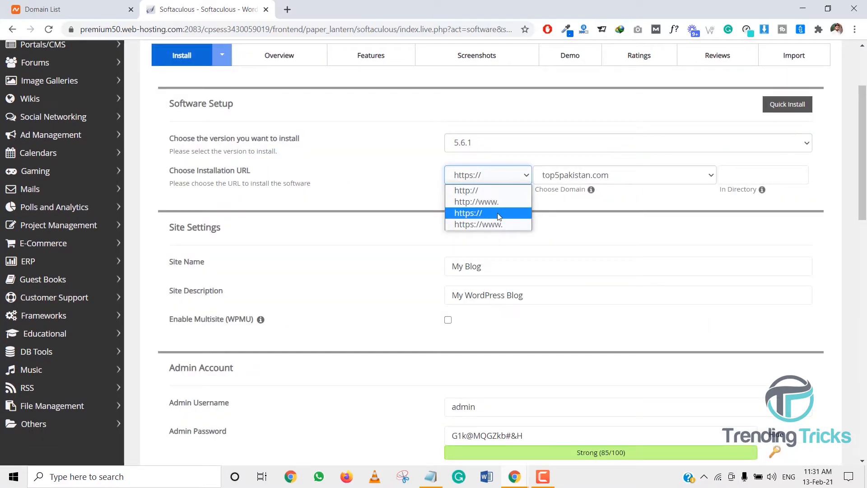
{"action": "left_click", "coordinate": [499, 216]}
{"action": "left_click", "coordinate": [504, 179]}
{"action": "left_click", "coordinate": [563, 178]}
{"action": "left_click", "coordinate": [563, 177]}
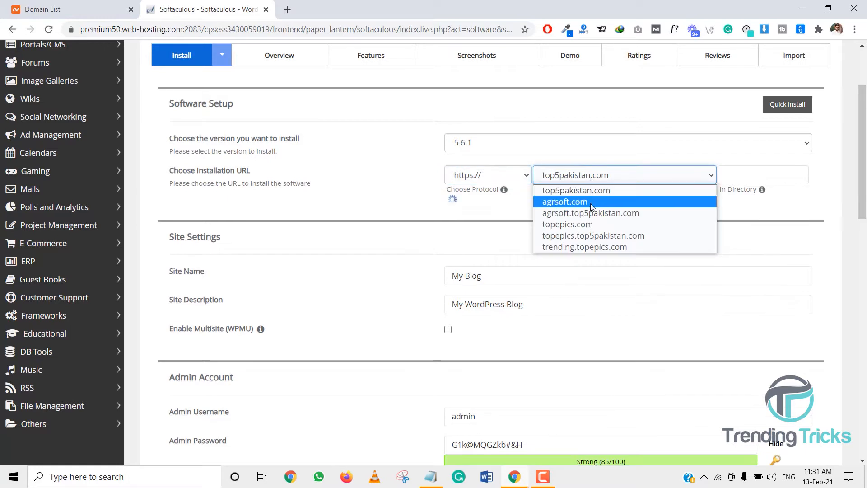
{"action": "left_click", "coordinate": [593, 224]}
Set the installation directory to trending
{"action": "left_click", "coordinate": [769, 178]}
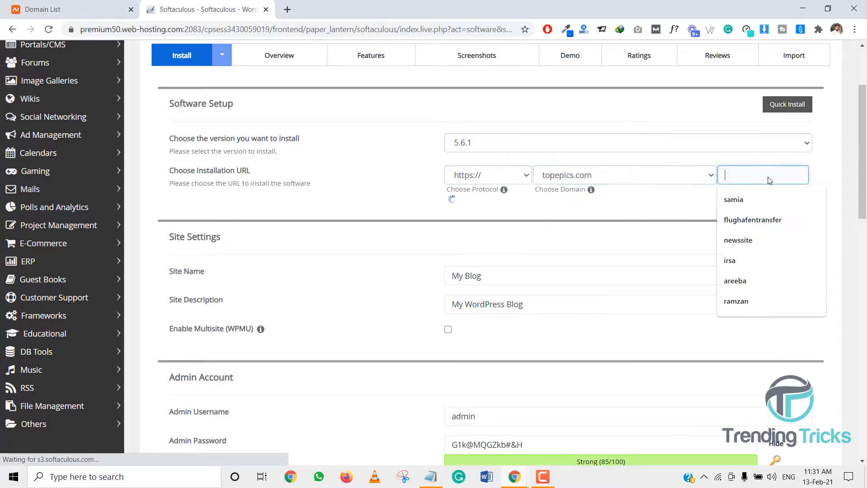
{"action": "type", "text": "trendi"}
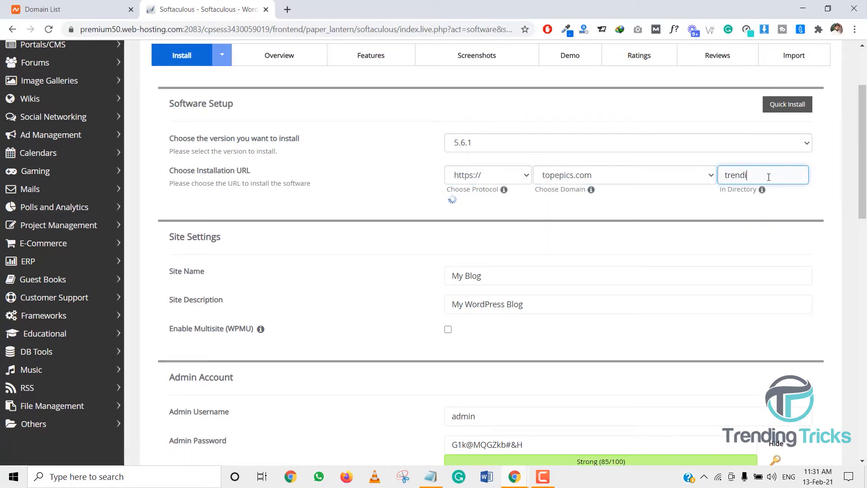
{"action": "type", "text": "ng"}
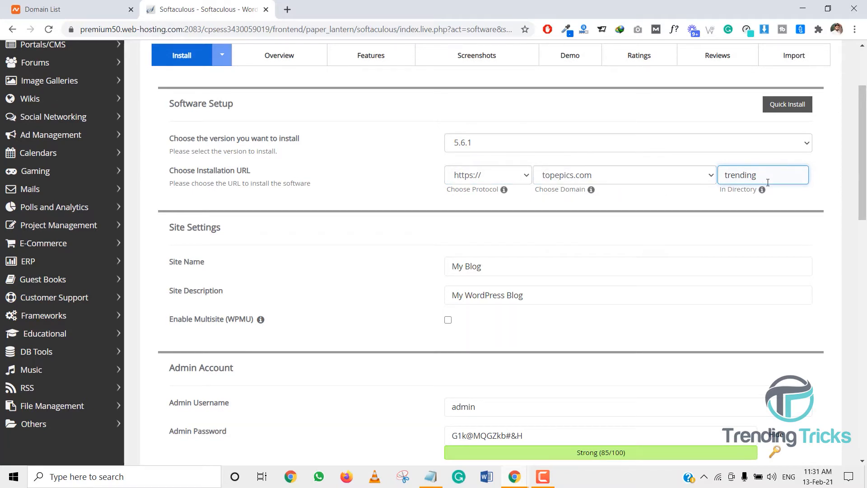
{"action": "left_click_drag", "start_coordinate": [761, 178], "coordinate": [709, 177]}
{"action": "left_click", "coordinate": [702, 198]}
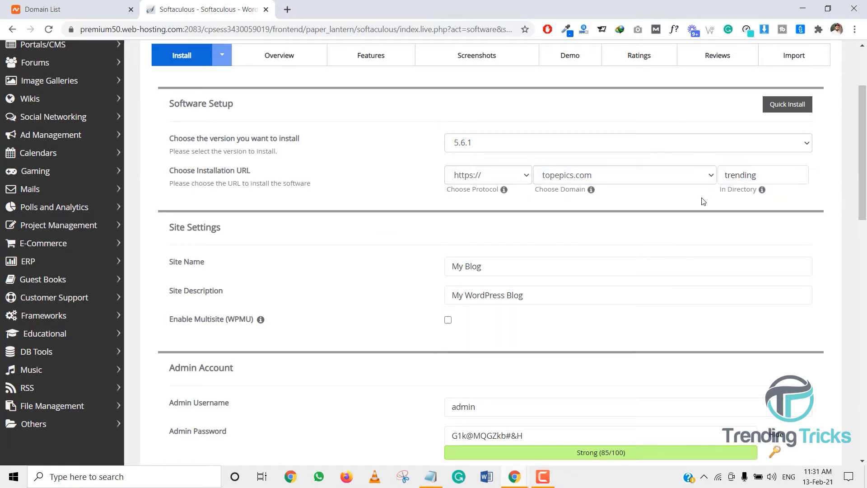
Set both the site name and the site description to Trending
{"action": "scroll", "coordinate": [501, 236], "scroll_direction": "down", "scroll_amount": 5}
{"action": "scroll", "coordinate": [496, 236], "scroll_direction": "up", "scroll_amount": 4}
{"action": "left_click", "coordinate": [484, 212]}
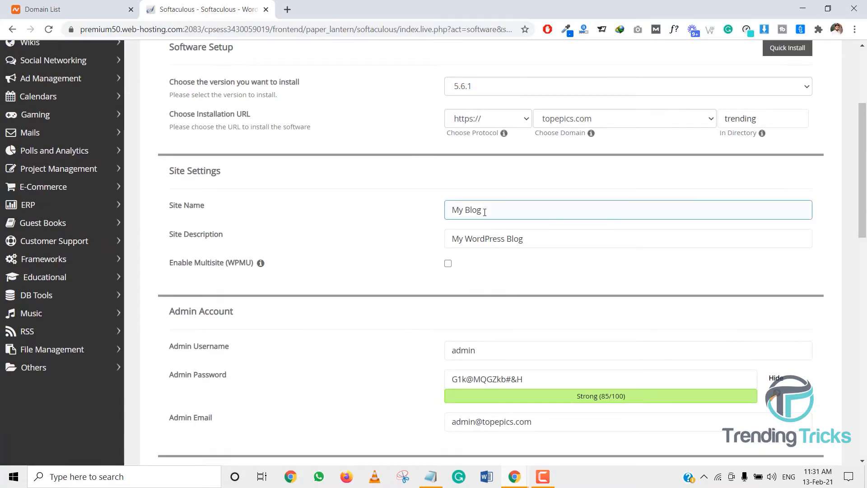
{"action": "left_click_drag", "start_coordinate": [444, 220], "coordinate": [422, 221]}
{"action": "type", "text": "Trending"}
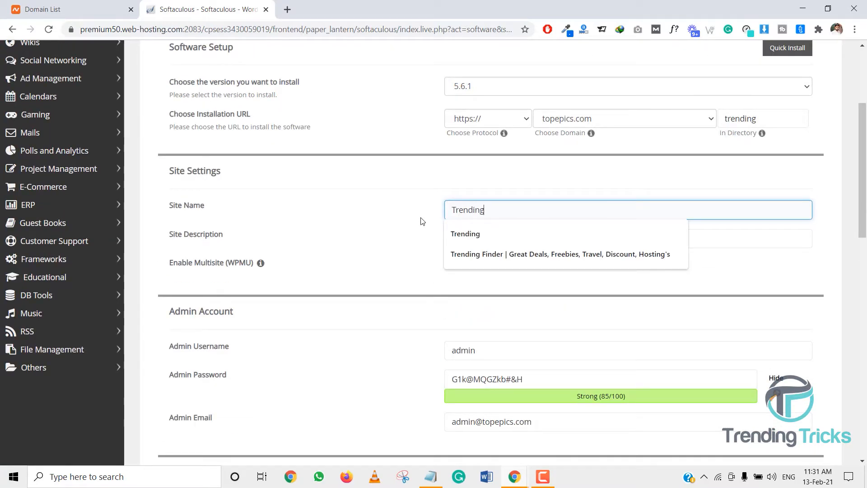
{"action": "key", "text": "Tab"}
{"action": "type", "text": "Trending"}
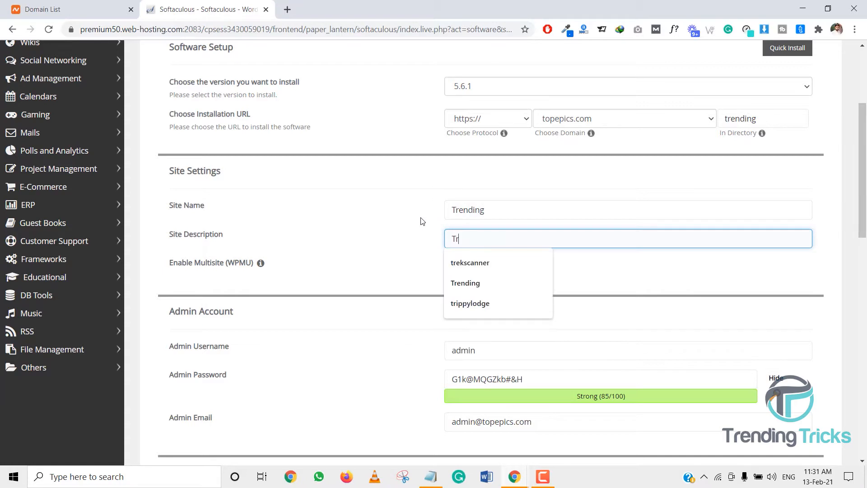
Replace the admin username with the site's info e-mail address
{"action": "key", "text": "Tab"}
{"action": "key", "text": "Tab"}
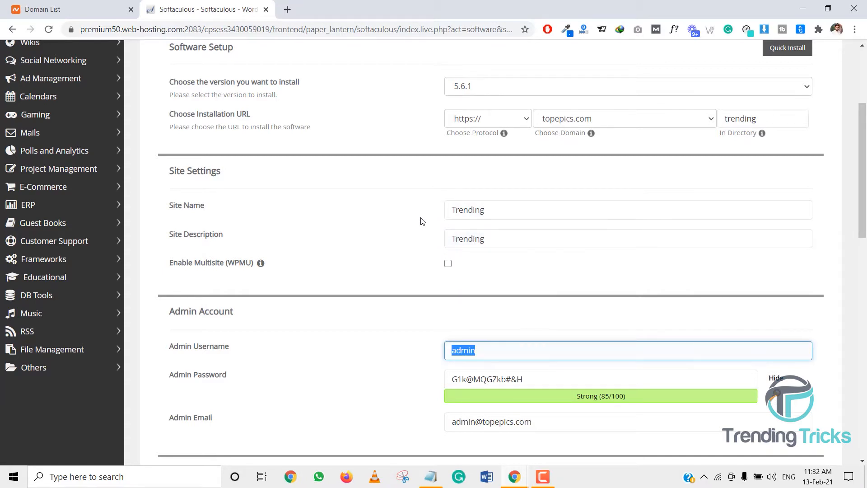
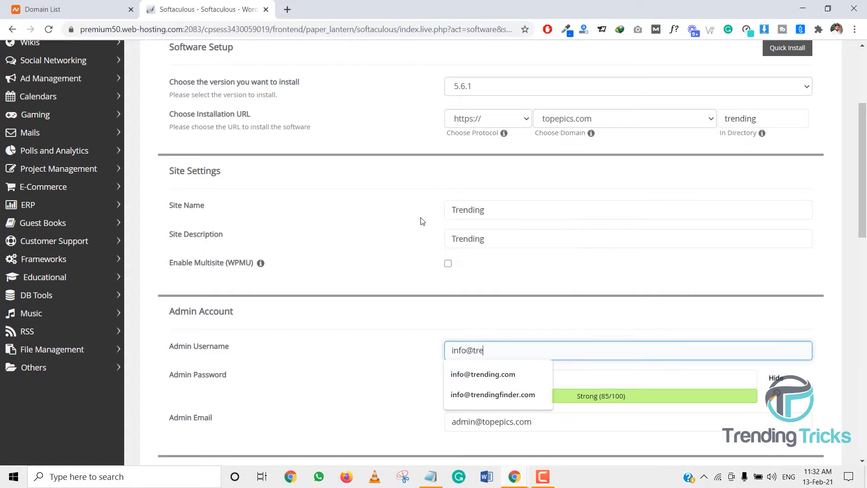
{"action": "key", "text": "Tab"}
{"action": "key", "text": "ctrl+c"}
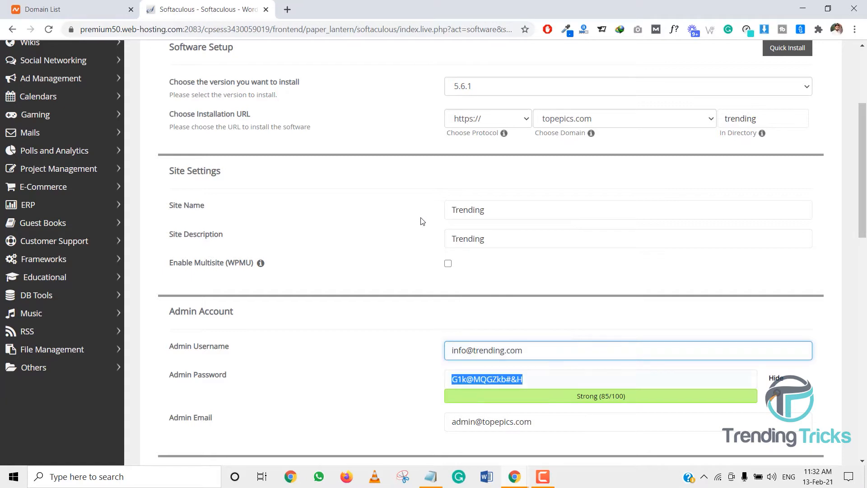
Paste the generated admin password into a Notepad note beside the username, then minimize Notepad
{"action": "left_click", "coordinate": [431, 476]}
{"action": "left_click_drag", "start_coordinate": [255, 164], "coordinate": [191, 164]}
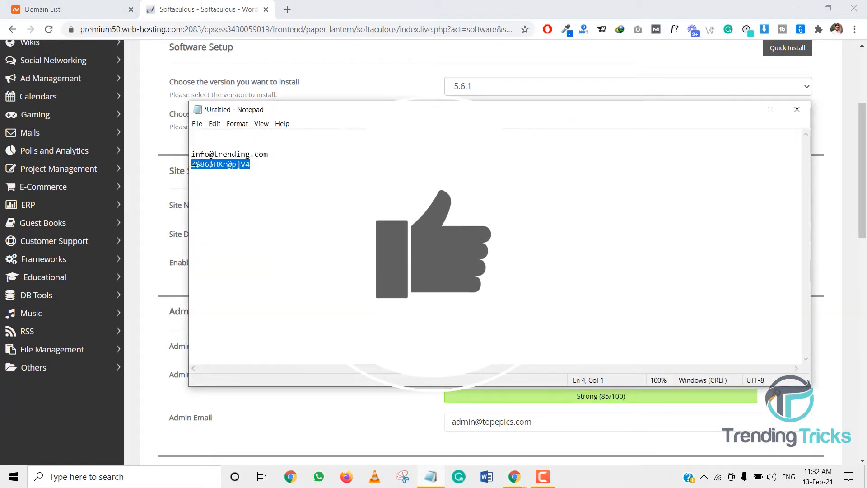
{"action": "key", "text": "ctrl+v"}
{"action": "left_click", "coordinate": [745, 109]}
Copy the admin username and paste it over the admin email address
{"action": "scroll", "coordinate": [565, 215], "scroll_direction": "down", "scroll_amount": 3}
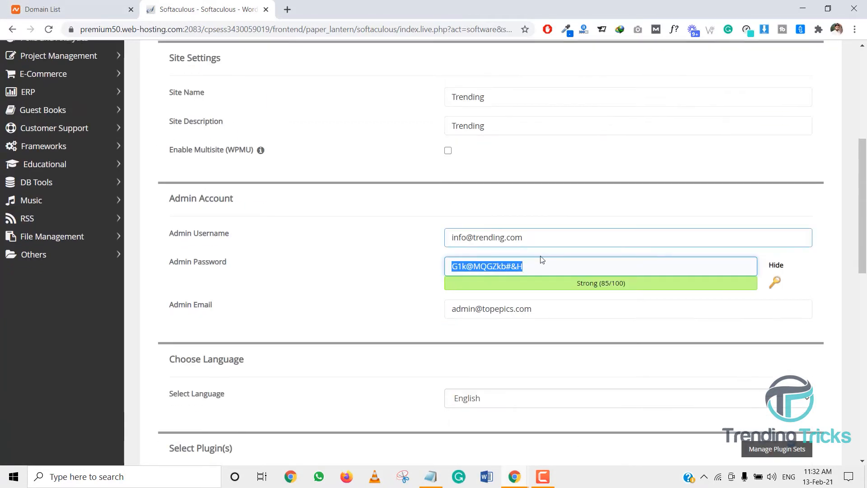
{"action": "key", "text": "shift+Tab"}
{"action": "key", "text": "ctrl+c"}
{"action": "left_click_drag", "start_coordinate": [545, 304], "coordinate": [429, 306]}
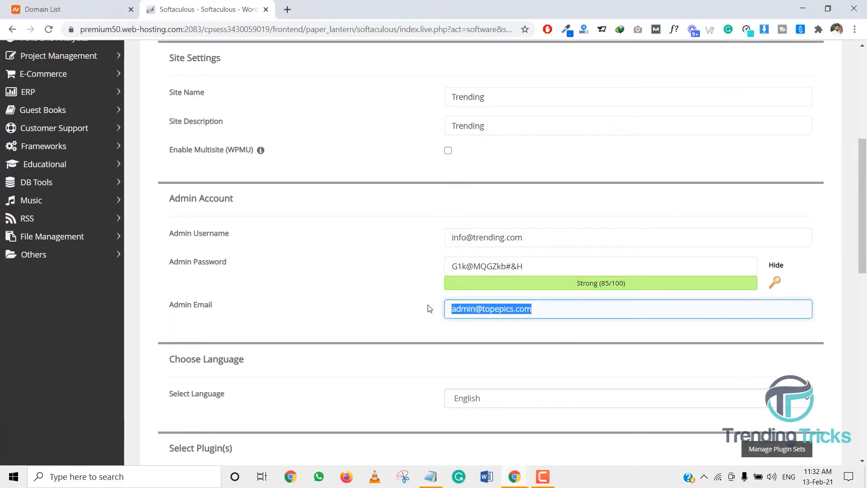
{"action": "key", "text": "ctrl+v"}
Uncheck the Classic Editor plugin and expand Advanced Options
{"action": "scroll", "coordinate": [436, 308], "scroll_direction": "down", "scroll_amount": 4}
{"action": "scroll", "coordinate": [435, 308], "scroll_direction": "down", "scroll_amount": 3}
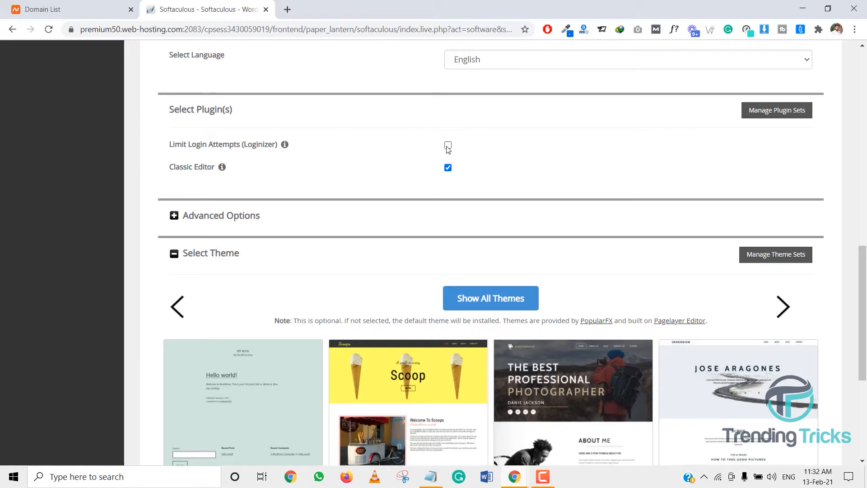
{"action": "left_click", "coordinate": [447, 169]}
{"action": "left_click", "coordinate": [400, 214]}
Try setting automated backups to Once a day with a backup rotation of 2, then revert to Don't backup
{"action": "scroll", "coordinate": [400, 217], "scroll_direction": "down", "scroll_amount": 5}
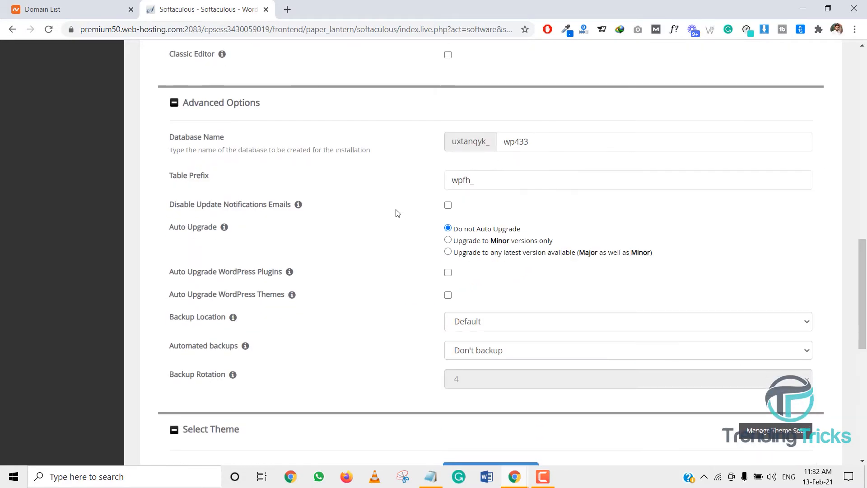
{"action": "scroll", "coordinate": [411, 215], "scroll_direction": "up", "scroll_amount": 1}
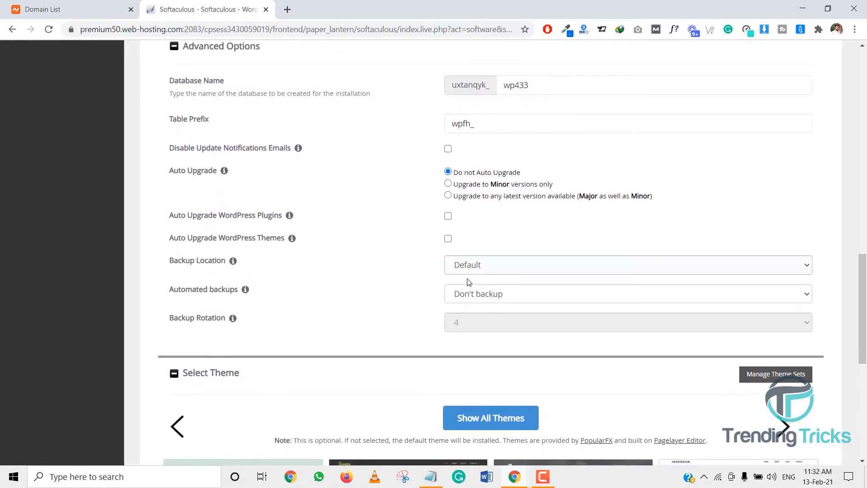
{"action": "left_click", "coordinate": [464, 298]}
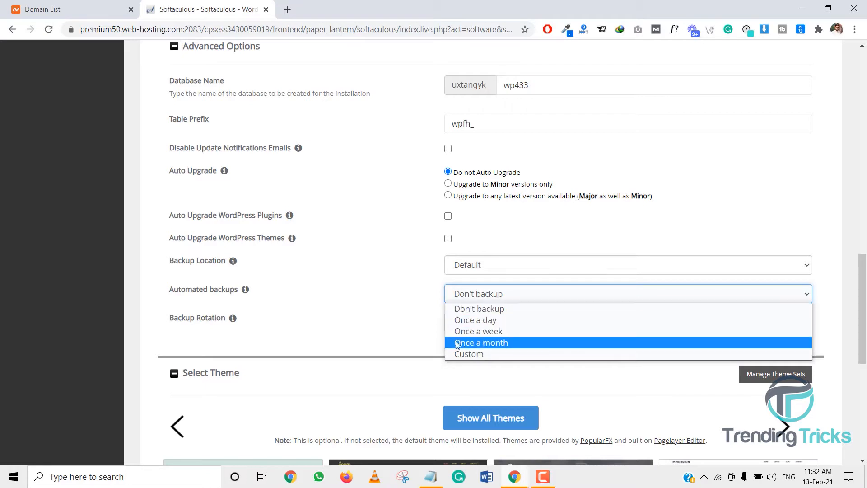
{"action": "left_click", "coordinate": [425, 313]}
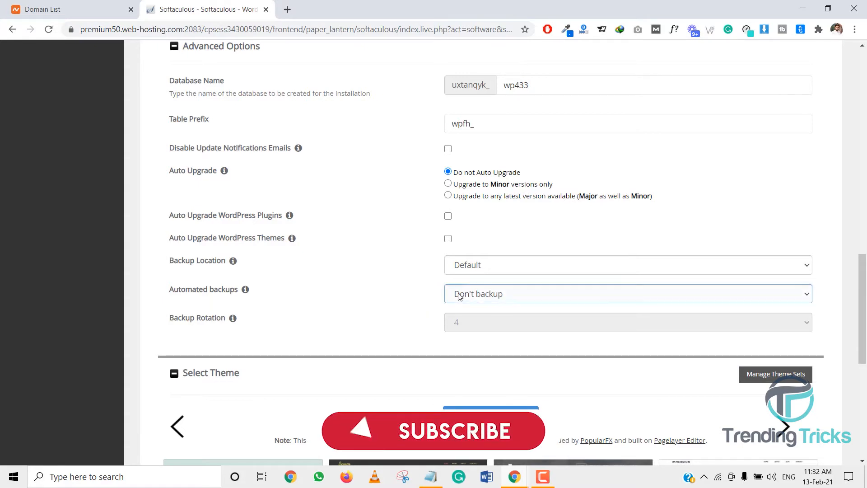
{"action": "left_click", "coordinate": [480, 294]}
{"action": "left_click", "coordinate": [465, 318]}
{"action": "left_click", "coordinate": [467, 323]}
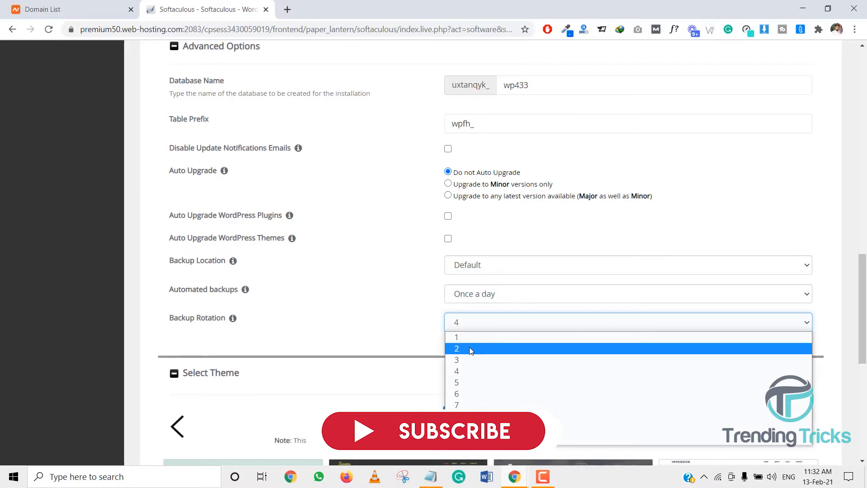
{"action": "left_click", "coordinate": [467, 349]}
{"action": "left_click", "coordinate": [460, 298]}
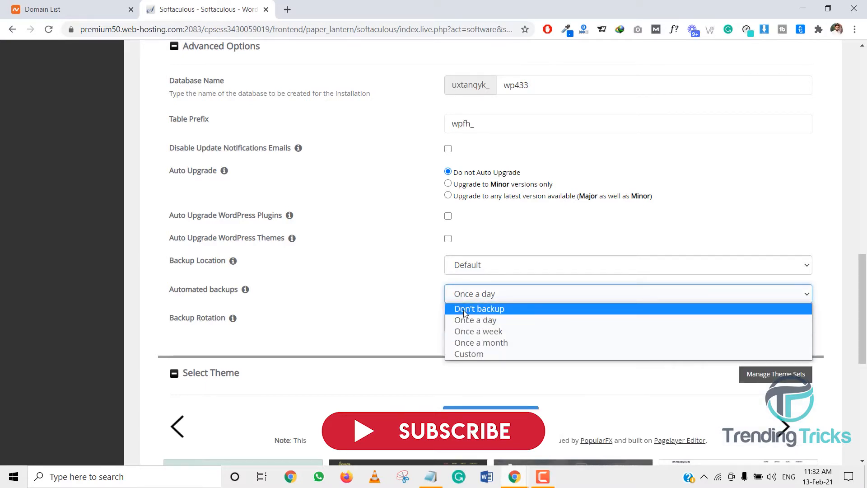
{"action": "left_click", "coordinate": [465, 313]}
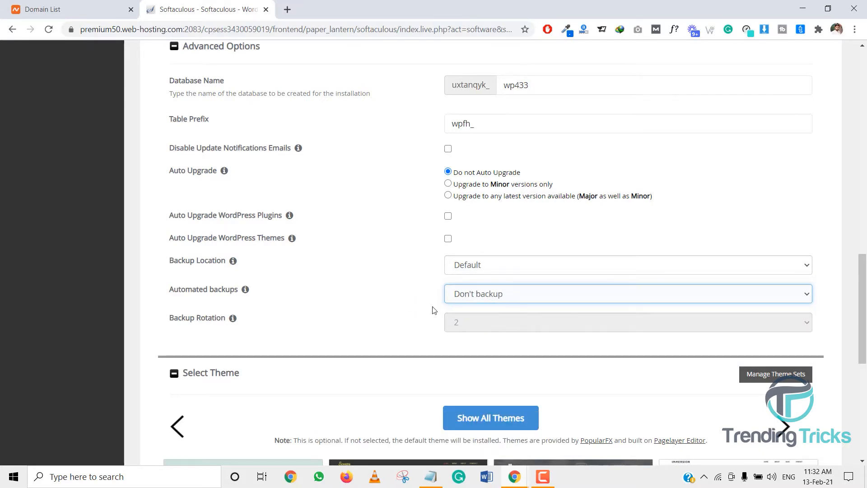
Start the WordPress installation
{"action": "scroll", "coordinate": [434, 307], "scroll_direction": "down", "scroll_amount": 7}
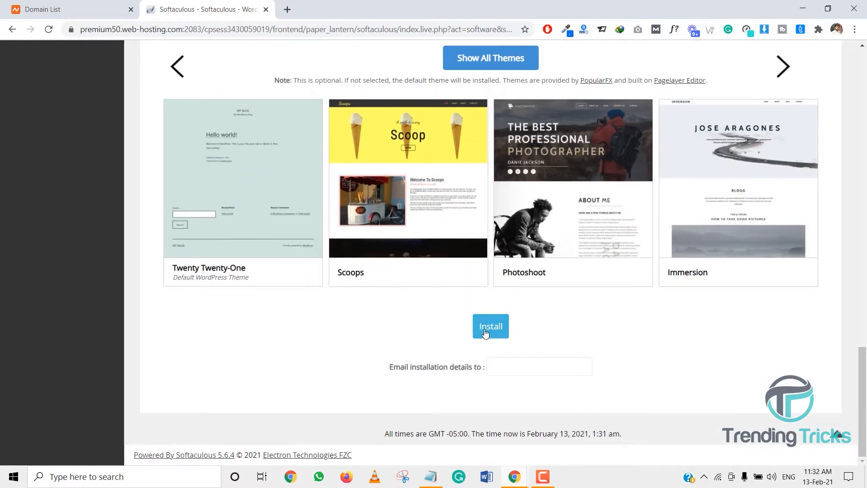
{"action": "left_click", "coordinate": [487, 335]}
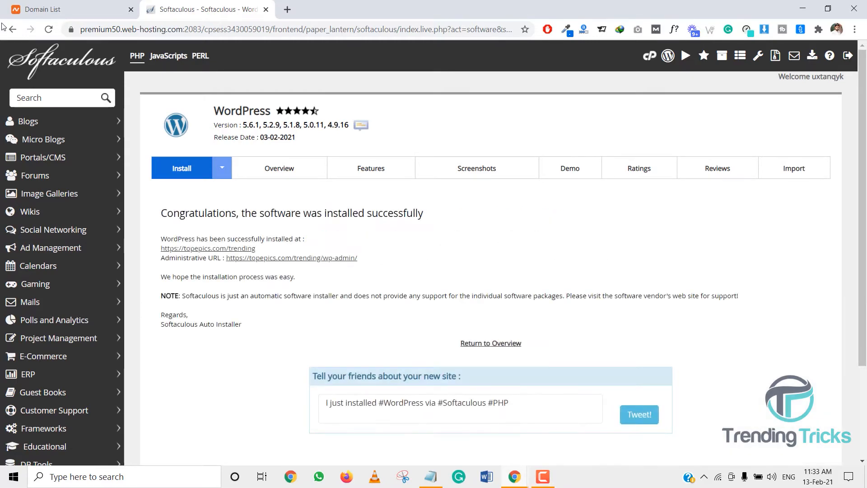
Open the newly installed site at topepics.com/trending, then return to the Softaculous tab
{"action": "left_click", "coordinate": [235, 249]}
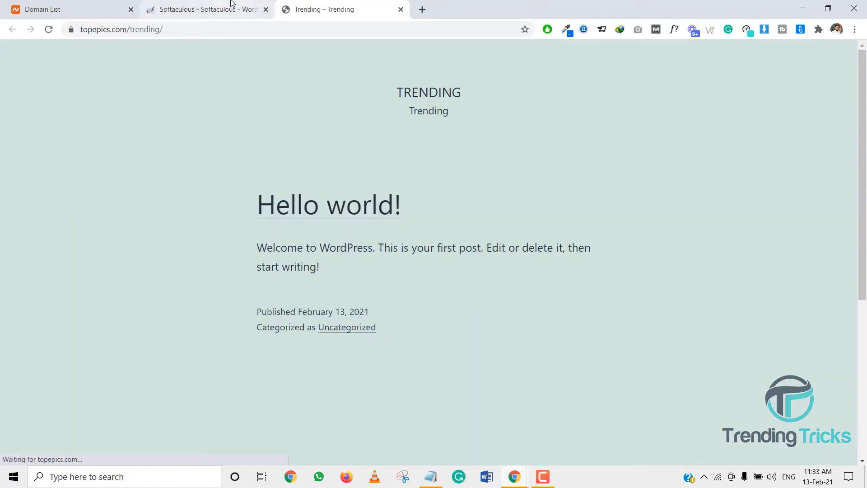
{"action": "left_click", "coordinate": [239, 12]}
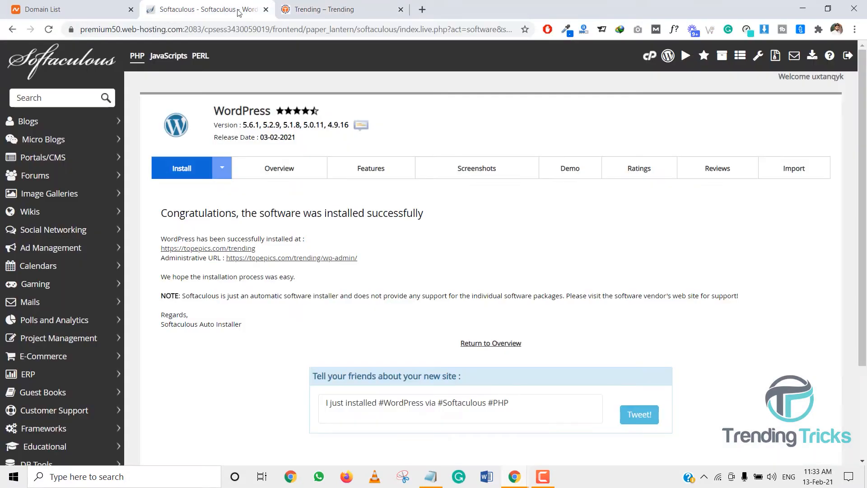
Open the new site's administration dashboard at topepics.com/trending/wp-admin
{"action": "left_click", "coordinate": [333, 258]}
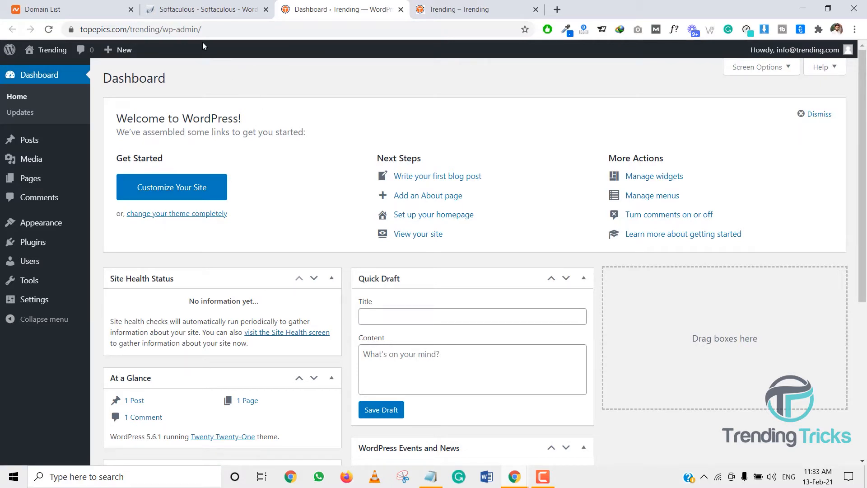
{"action": "left_click_drag", "start_coordinate": [205, 30], "coordinate": [171, 29]}
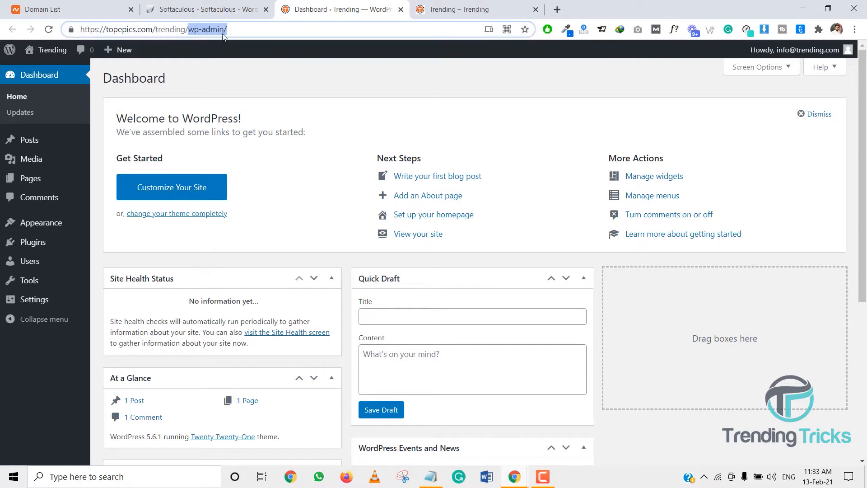
{"action": "left_click", "coordinate": [249, 32]}
{"action": "left_click_drag", "start_coordinate": [243, 32], "coordinate": [195, 34]}
{"action": "left_click_drag", "start_coordinate": [250, 33], "coordinate": [194, 32]}
Delete the Akismet Anti-Spam and Hello Dolly plugins from the installed plugins list
{"action": "mouse_move", "coordinate": [72, 243]}
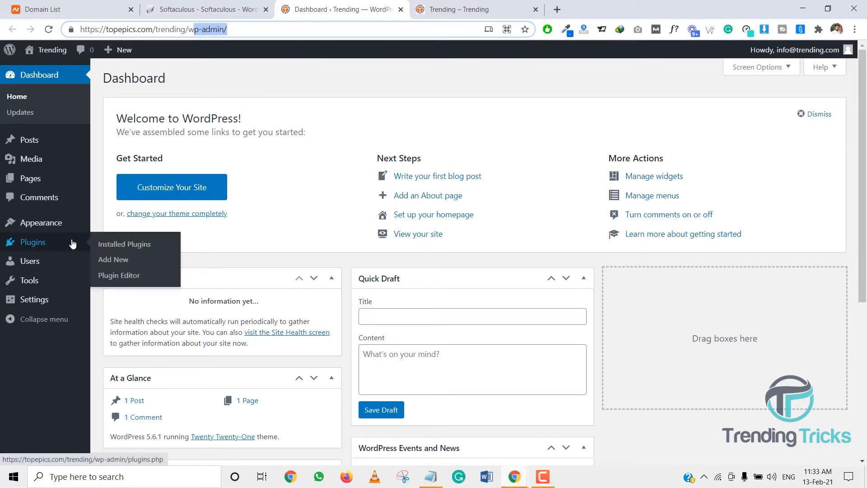
{"action": "left_click", "coordinate": [115, 248]}
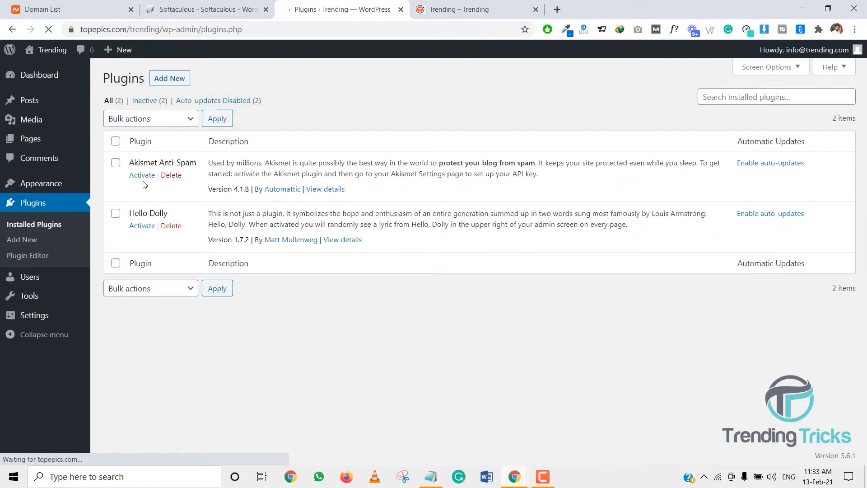
{"action": "left_click", "coordinate": [170, 174]}
{"action": "left_click", "coordinate": [480, 93]}
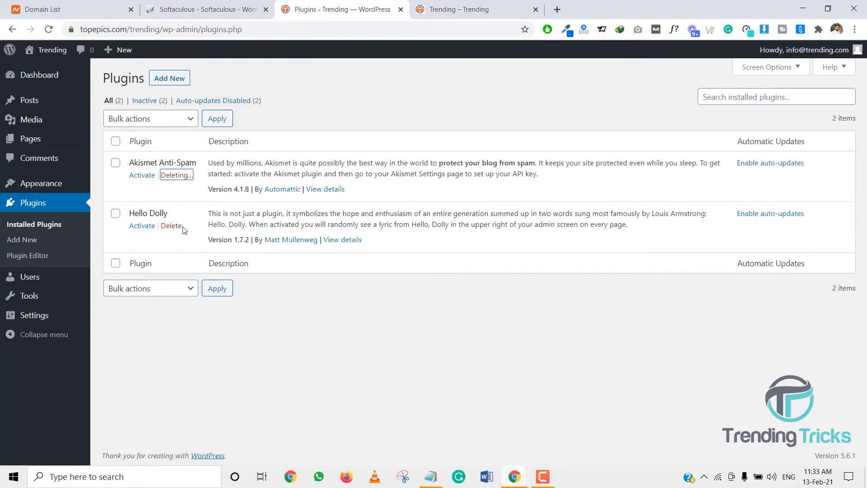
{"action": "left_click", "coordinate": [176, 199]}
{"action": "left_click", "coordinate": [480, 93]}
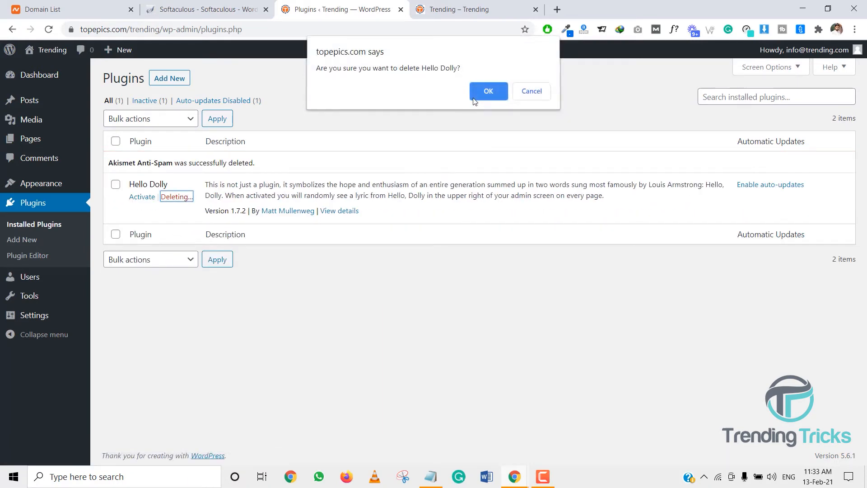
Move all pages to the trash with a bulk action and permanently empty the trash
{"action": "mouse_move", "coordinate": [60, 147]}
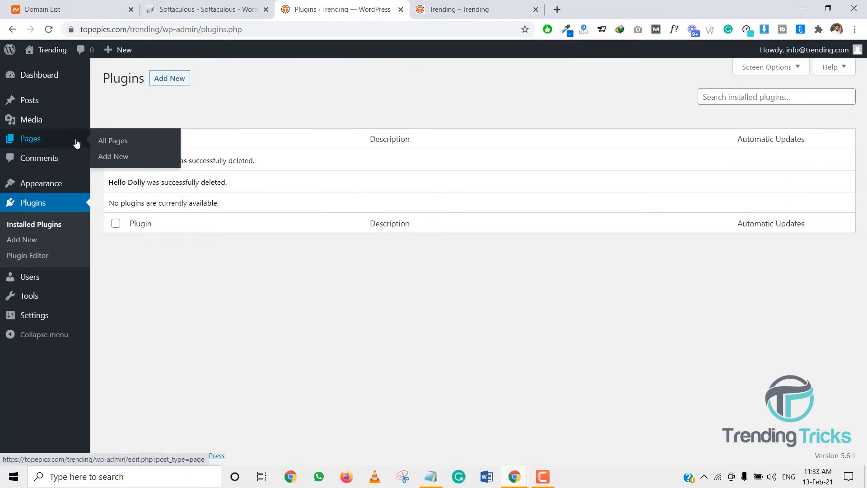
{"action": "left_click", "coordinate": [102, 142]}
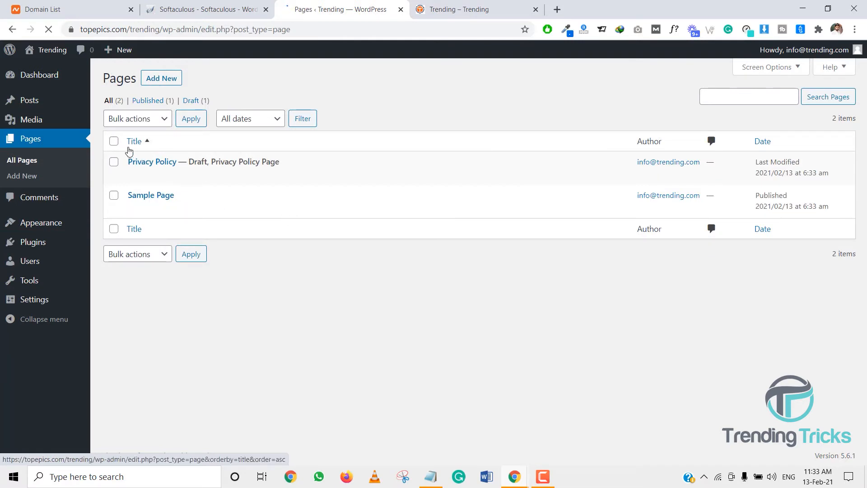
{"action": "left_click", "coordinate": [114, 141]}
{"action": "left_click", "coordinate": [122, 119]}
{"action": "left_click", "coordinate": [134, 155]}
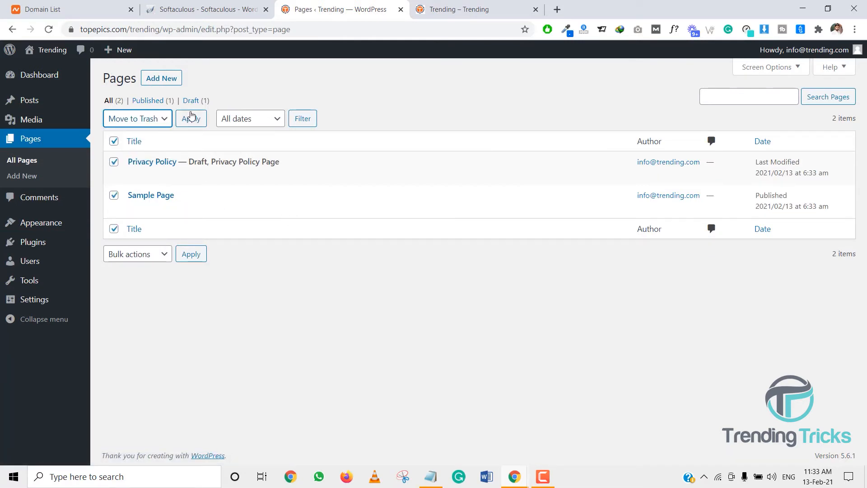
{"action": "left_click", "coordinate": [191, 118]}
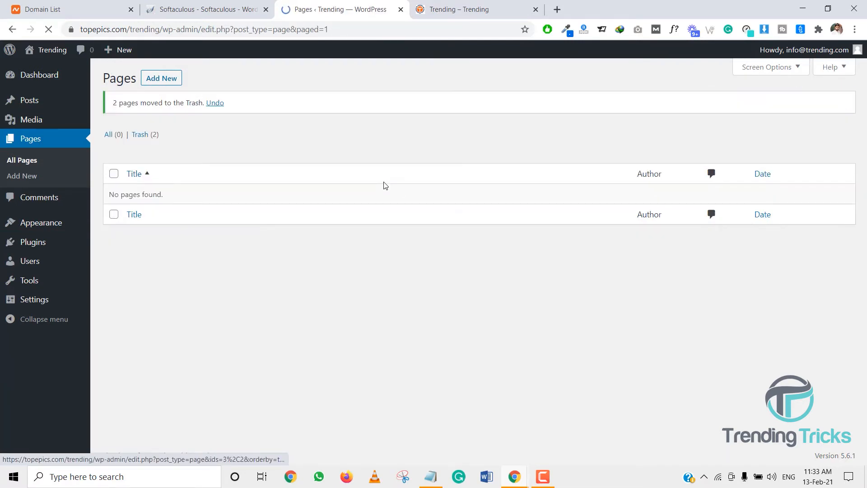
{"action": "left_click", "coordinate": [149, 135]}
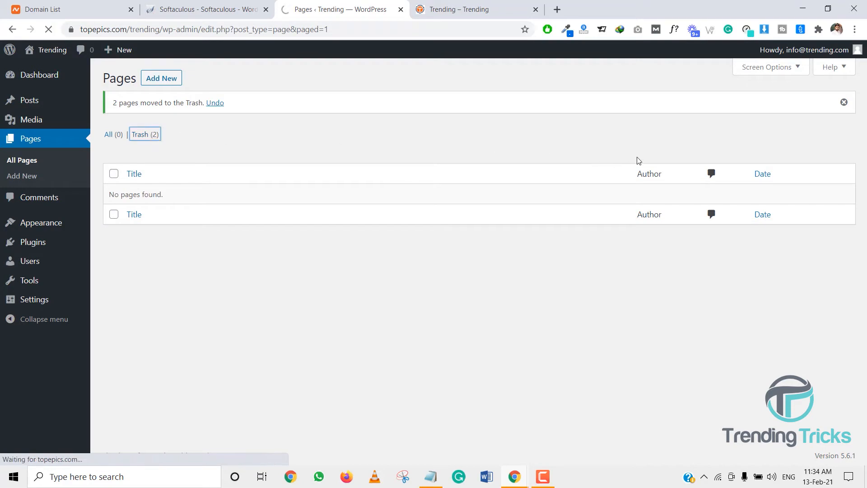
{"action": "left_click", "coordinate": [375, 124]}
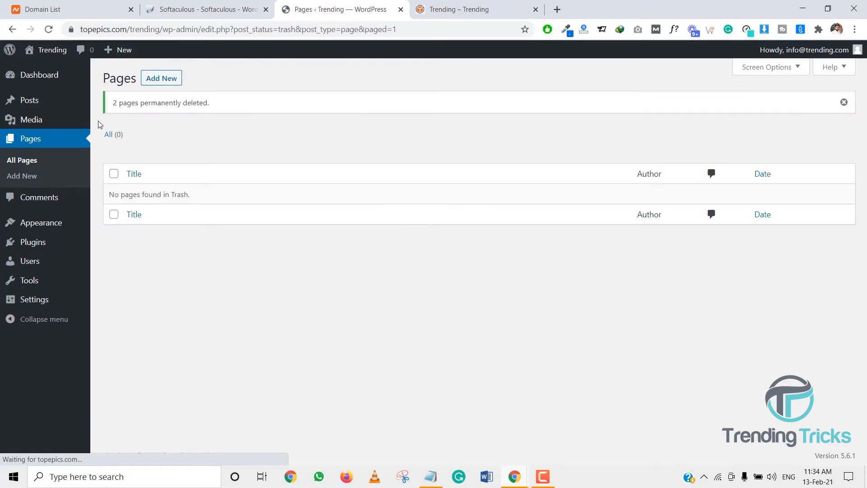
Open General Settings and review the site options
{"action": "mouse_move", "coordinate": [66, 239]}
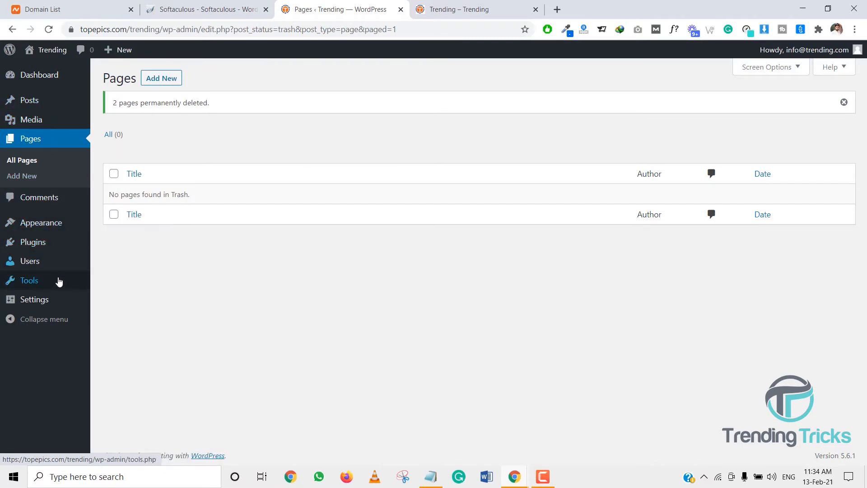
{"action": "mouse_move", "coordinate": [60, 300]}
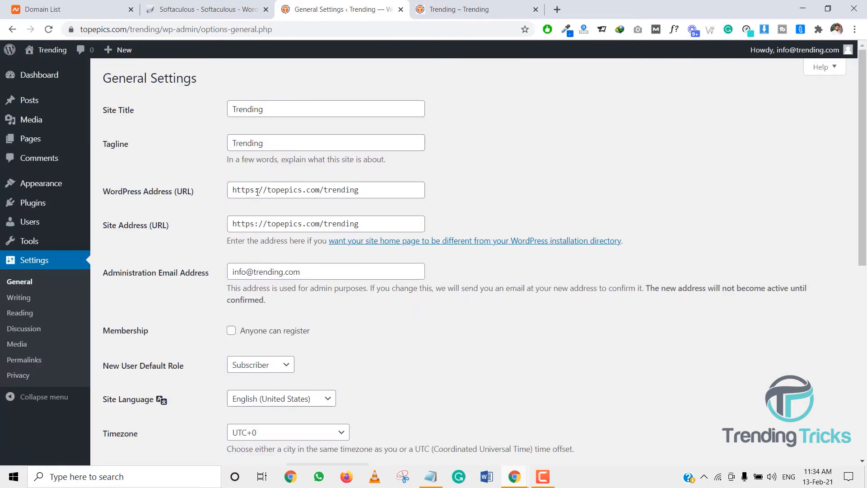
{"action": "left_click", "coordinate": [233, 334]}
{"action": "left_click", "coordinate": [231, 331]}
{"action": "scroll", "coordinate": [231, 337], "scroll_direction": "down", "scroll_amount": 8}
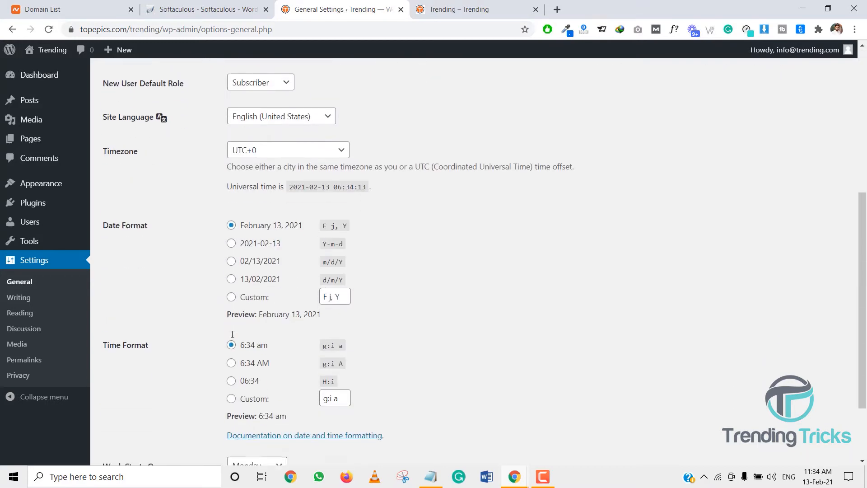
{"action": "scroll", "coordinate": [231, 336], "scroll_direction": "up", "scroll_amount": 6}
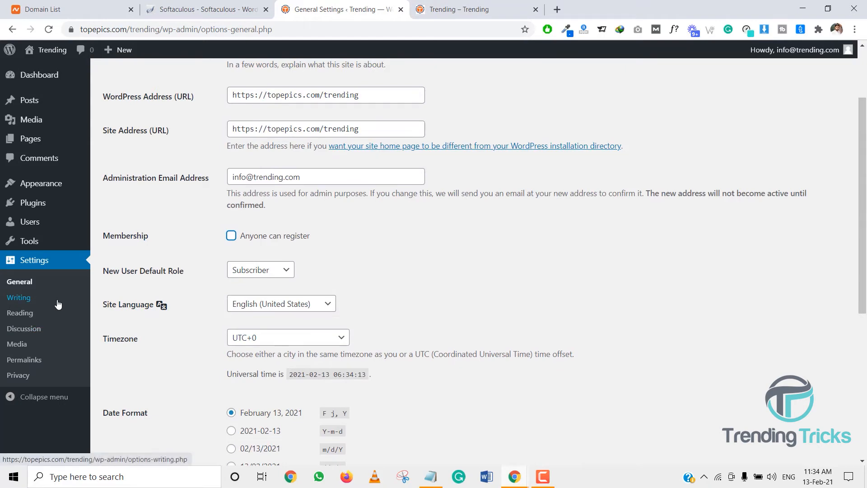
Disable organizing uploads into month- and year-based folders in Media Settings and save the changes
{"action": "left_click", "coordinate": [28, 300]}
{"action": "scroll", "coordinate": [210, 282], "scroll_direction": "down", "scroll_amount": 2}
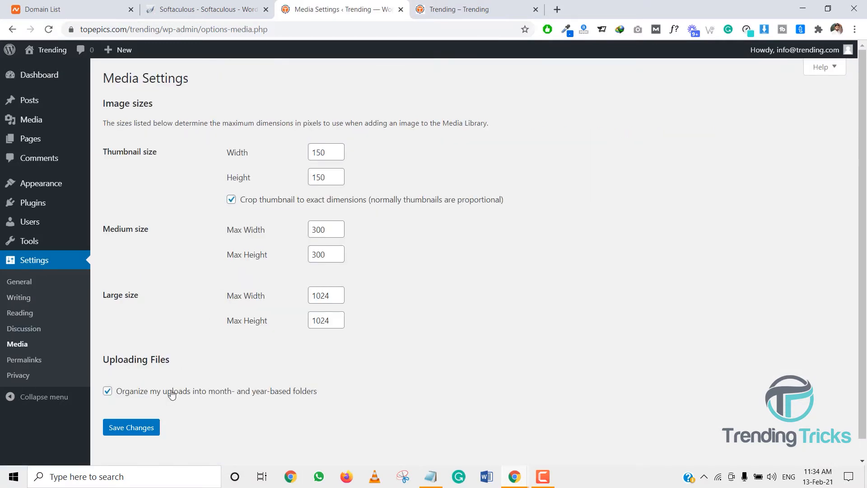
{"action": "left_click", "coordinate": [171, 394]}
{"action": "left_click", "coordinate": [135, 428]}
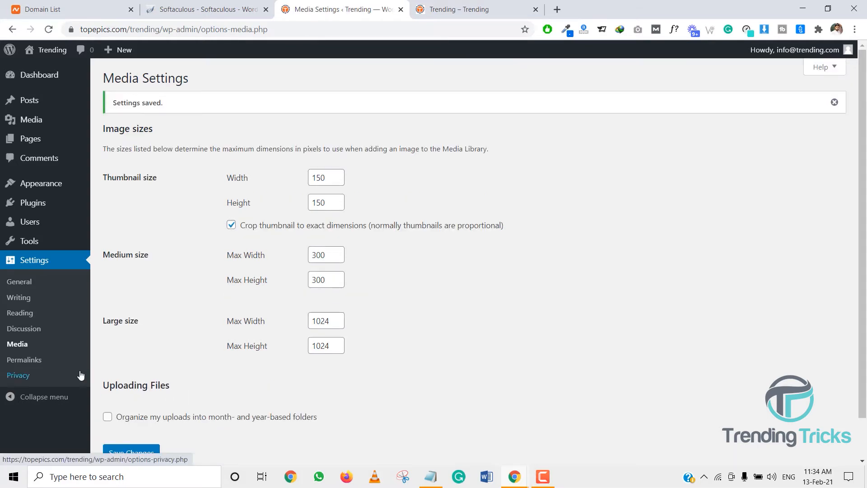
Set the permalink structure to Post name and save the changes
{"action": "left_click", "coordinate": [38, 363]}
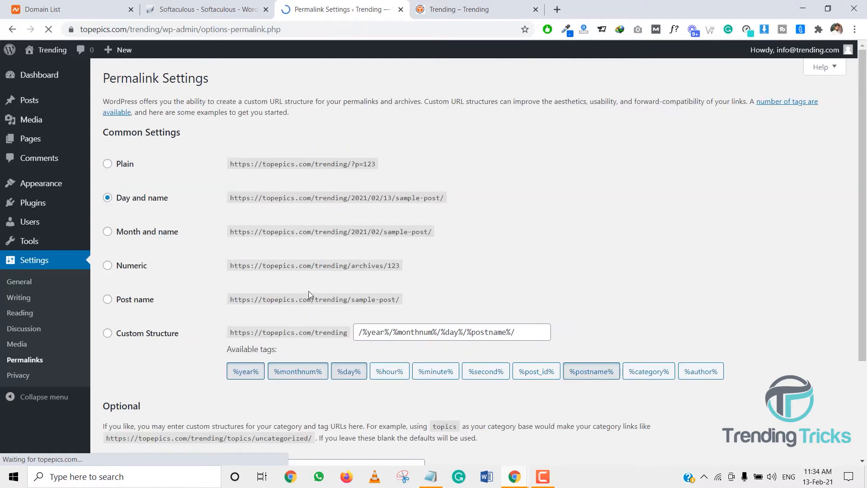
{"action": "left_click", "coordinate": [136, 300]}
{"action": "scroll", "coordinate": [169, 330], "scroll_direction": "down", "scroll_amount": 3}
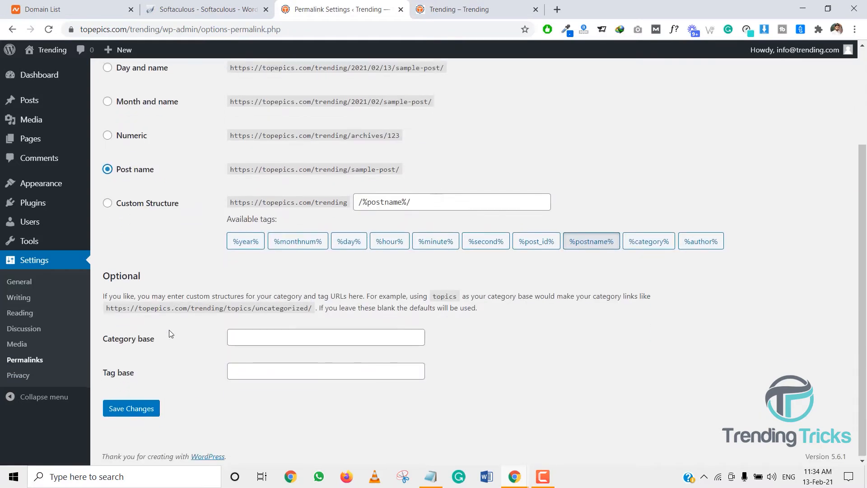
{"action": "left_click", "coordinate": [147, 408]}
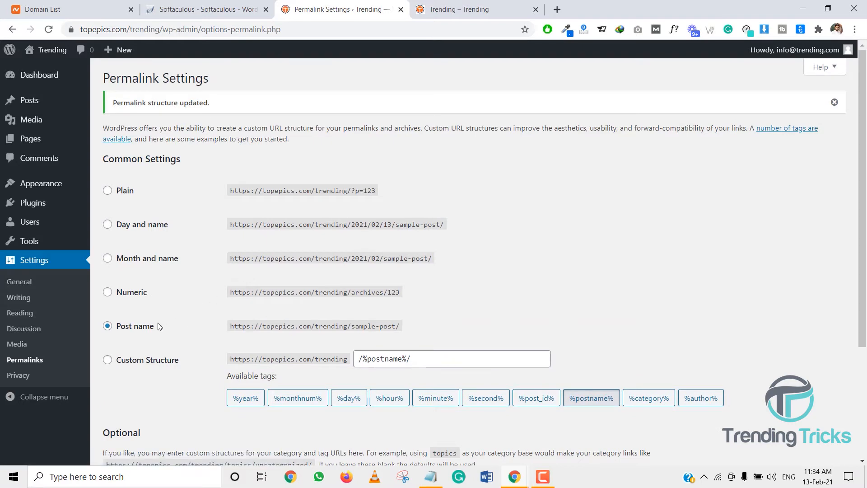
Search the plugin directory for wps hide, then install and activate the WPS Hide Login plugin
{"action": "left_click_drag", "start_coordinate": [400, 326], "coordinate": [231, 325]}
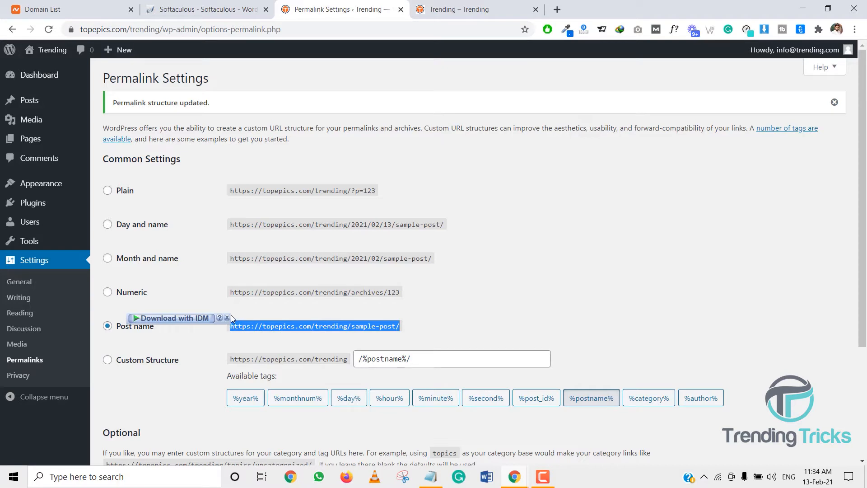
{"action": "left_click", "coordinate": [403, 325]}
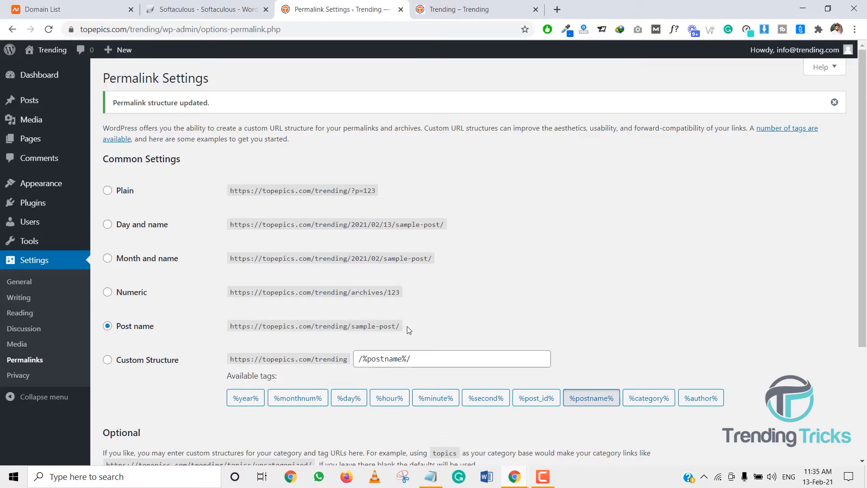
{"action": "mouse_move", "coordinate": [73, 203]}
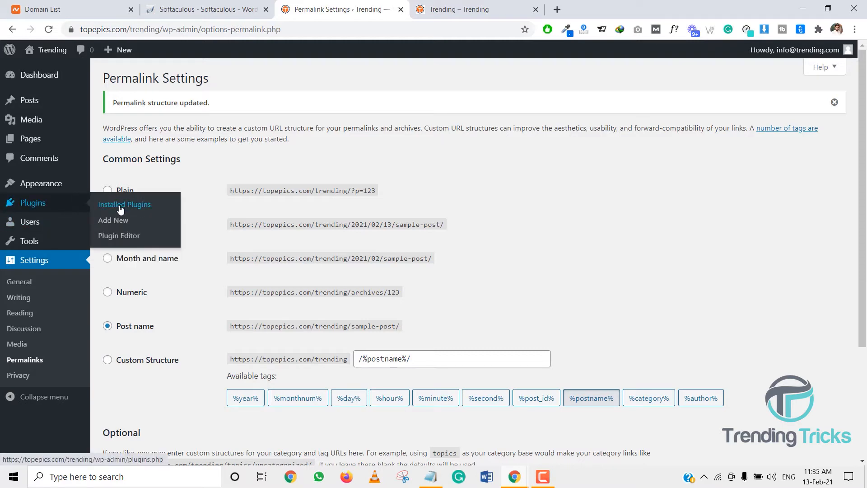
{"action": "left_click", "coordinate": [125, 225]}
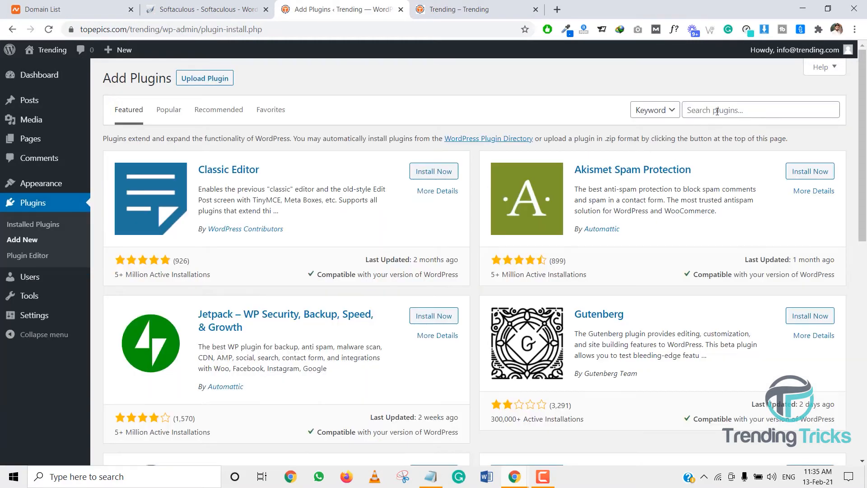
{"action": "left_click", "coordinate": [723, 112]}
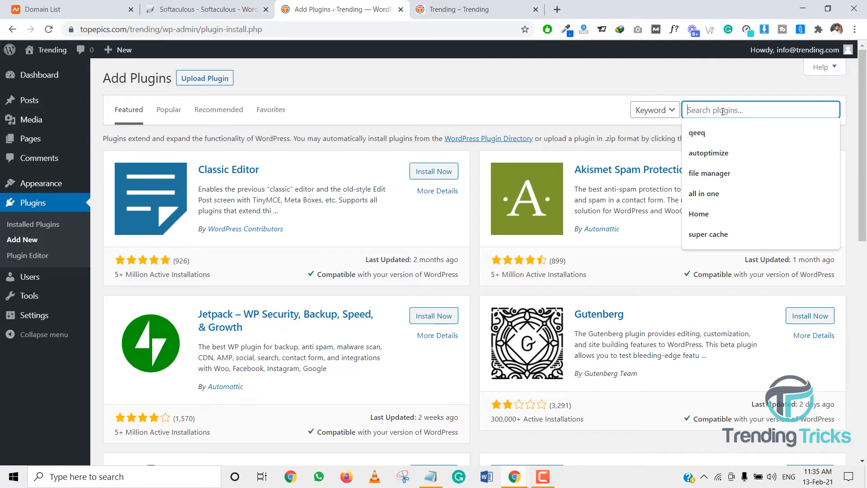
{"action": "type", "text": "wp hide"}
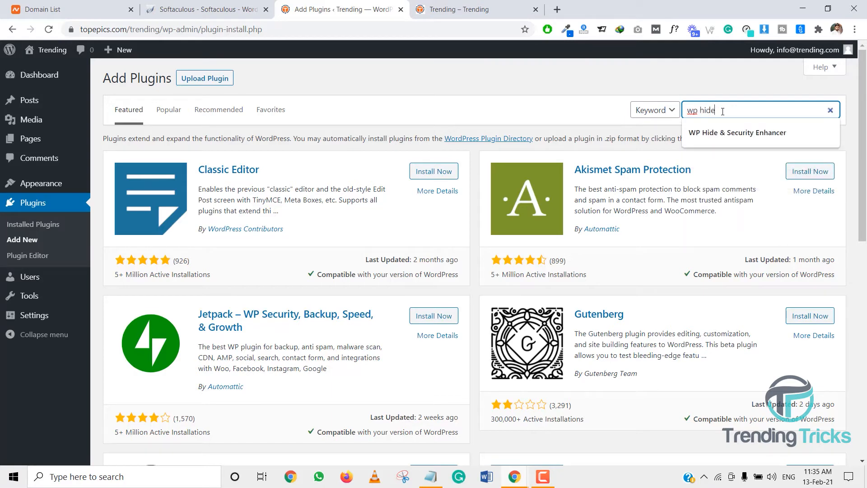
{"action": "key", "text": "BackSpace"}
{"action": "key", "text": "BackSpace"}
{"action": "key", "text": "BackSpace"}
{"action": "key", "text": "BackSpace"}
{"action": "key", "text": "BackSpace"}
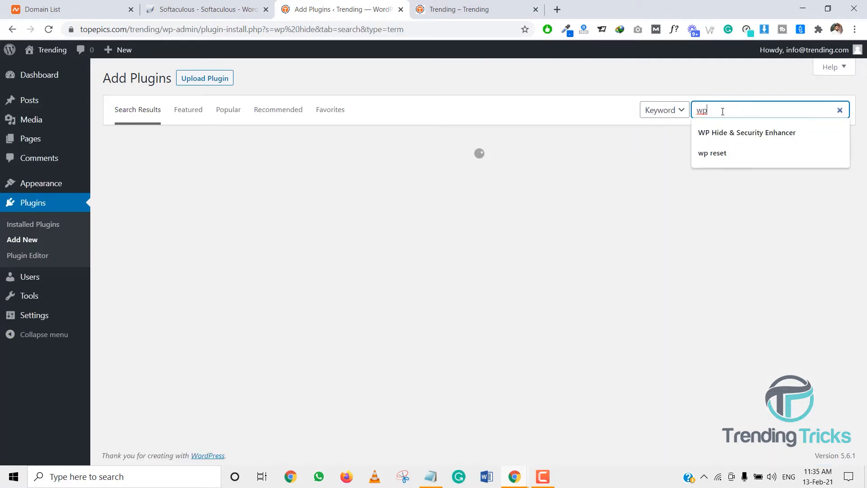
{"action": "type", "text": "s hide"}
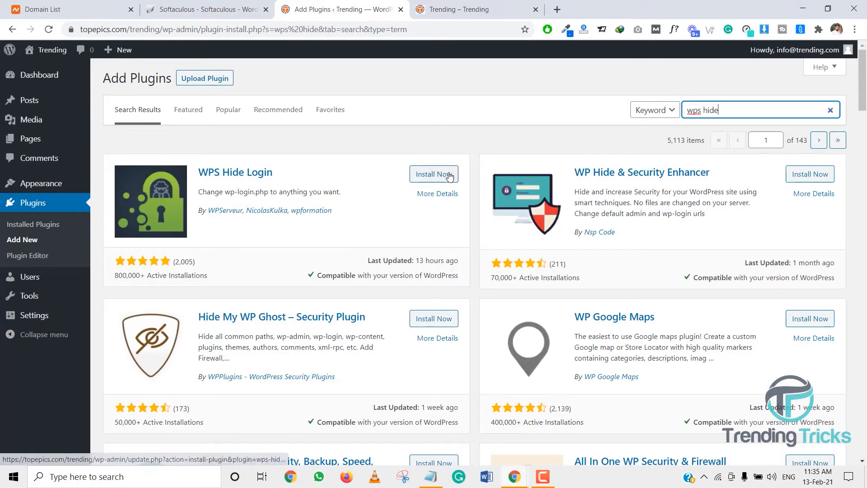
{"action": "left_click", "coordinate": [434, 176]}
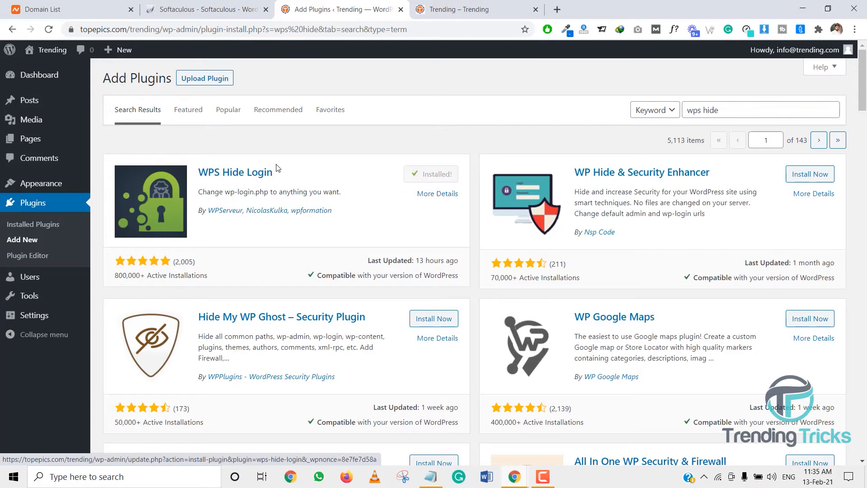
{"action": "left_click", "coordinate": [430, 179]}
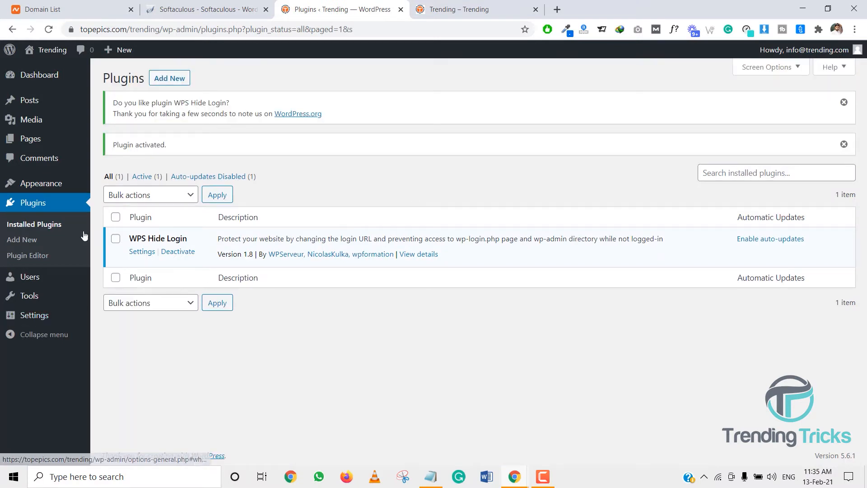
Open the WPS Hide Login settings to examine the login and redirection URLs
{"action": "mouse_move", "coordinate": [55, 316]}
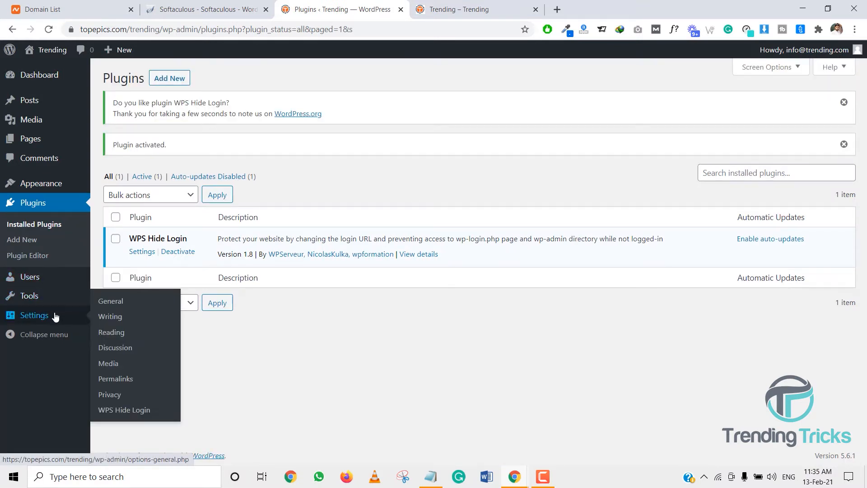
{"action": "left_click", "coordinate": [128, 409]}
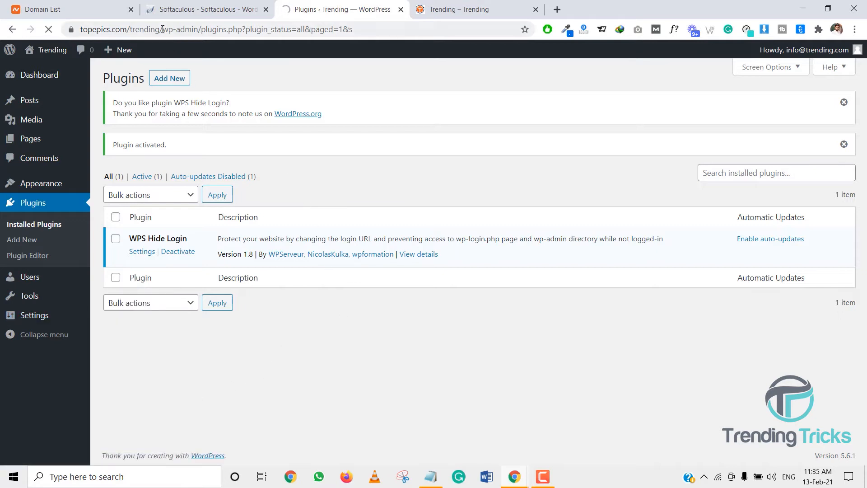
{"action": "left_click_drag", "start_coordinate": [162, 29], "coordinate": [197, 30]}
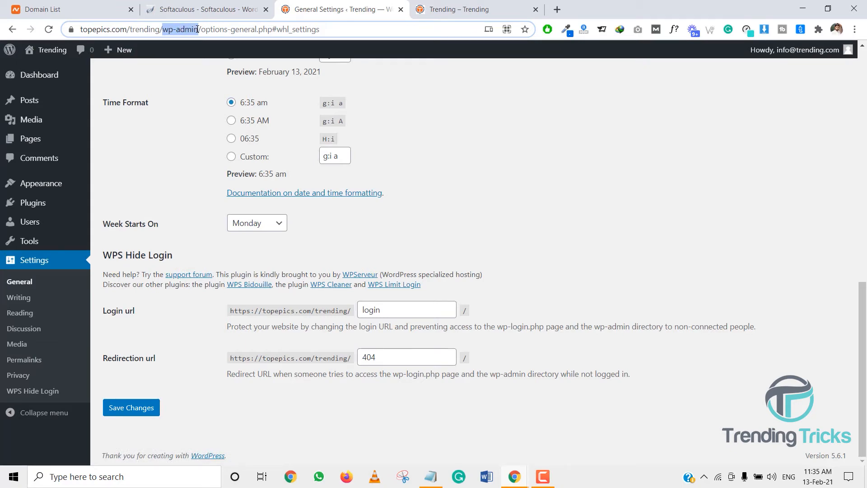
{"action": "left_click", "coordinate": [197, 30]}
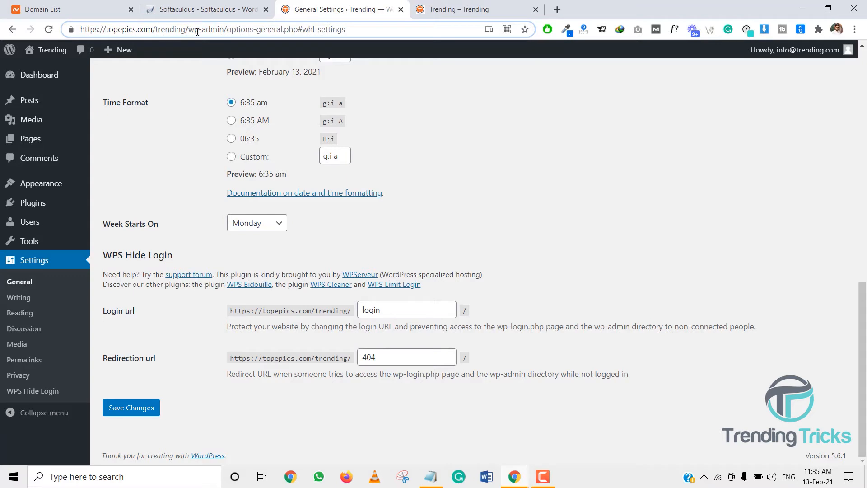
Set the WPS Hide Login login URL to trending and save the changes
{"action": "left_click_drag", "start_coordinate": [197, 32], "coordinate": [222, 30]}
{"action": "left_click", "coordinate": [224, 30]}
{"action": "left_click_drag", "start_coordinate": [383, 310], "coordinate": [347, 310]}
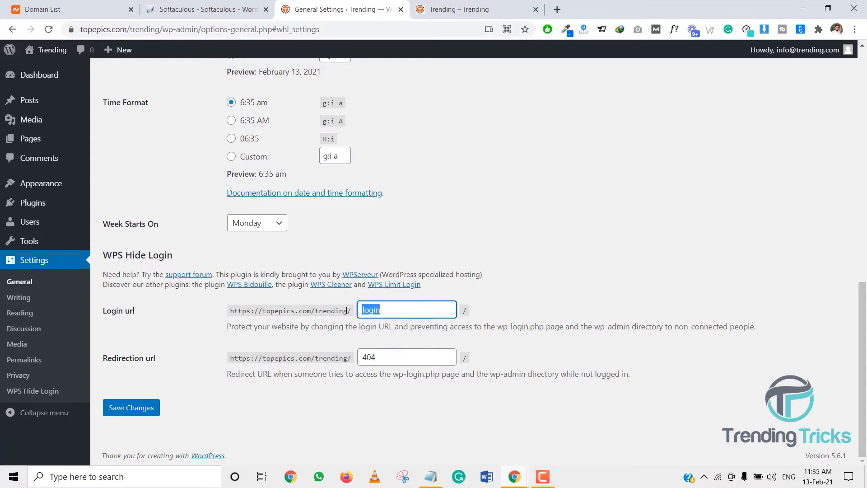
{"action": "type", "text": "trending"}
{"action": "left_click", "coordinate": [143, 410]}
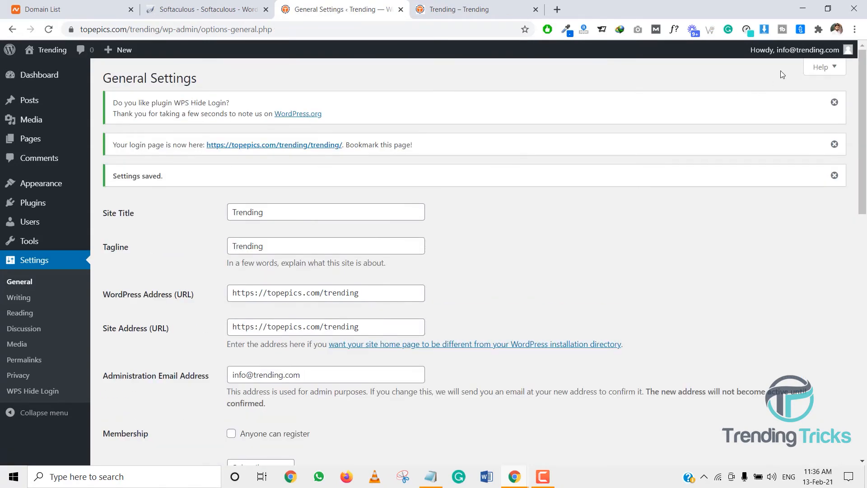
Log out of the dashboard and try opening the site's old wp-admin address
{"action": "mouse_move", "coordinate": [788, 51]}
{"action": "left_click", "coordinate": [788, 112]}
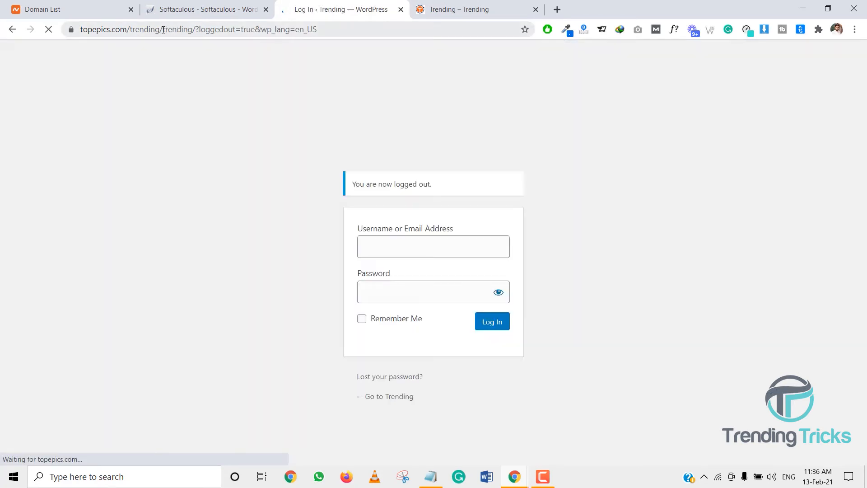
{"action": "left_click_drag", "start_coordinate": [163, 29], "coordinate": [373, 28]}
{"action": "type", "text": "wp-ad"}
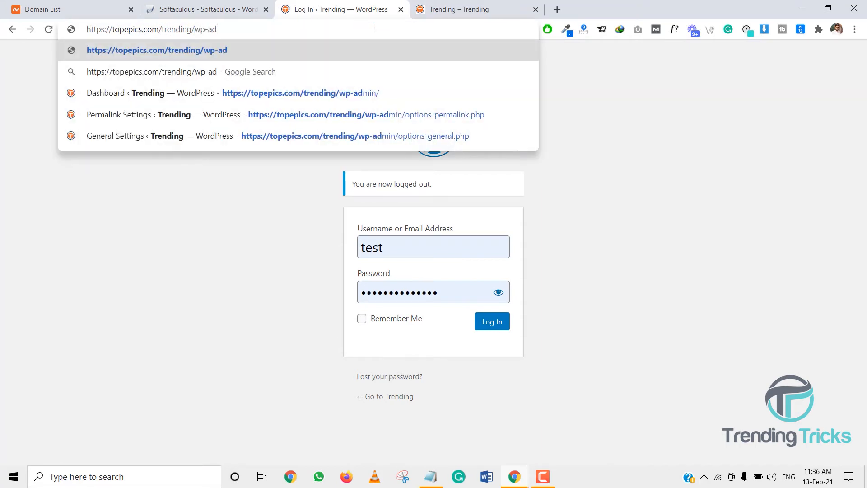
{"action": "type", "text": "min"}
{"action": "key", "text": "Return"}
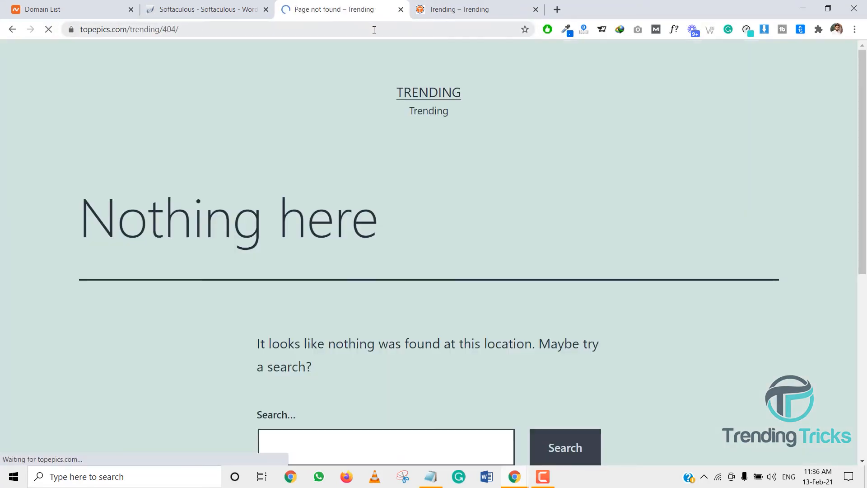
{"action": "scroll", "coordinate": [247, 198], "scroll_direction": "down", "scroll_amount": 8}
{"action": "scroll", "coordinate": [248, 199], "scroll_direction": "up", "scroll_amount": 8}
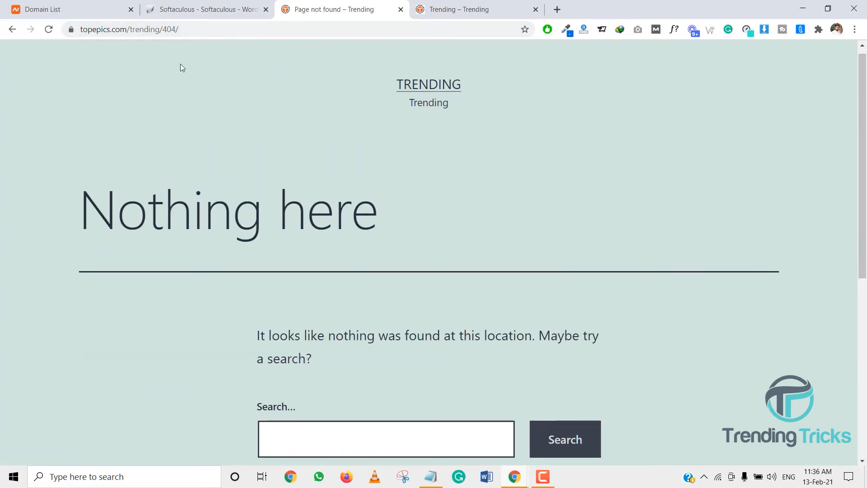
Open the new login address topepics.com/trending/trending and try logging in with the username test
{"action": "left_click_drag", "start_coordinate": [162, 30], "coordinate": [232, 32]}
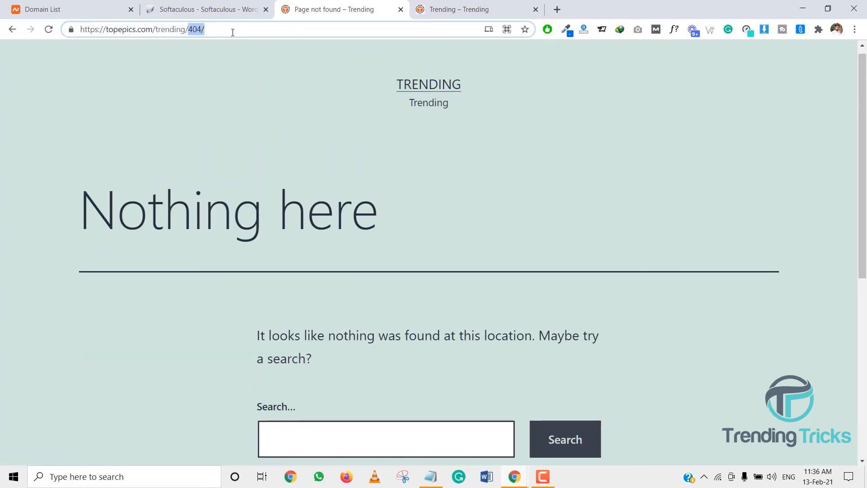
{"action": "type", "text": "trending"}
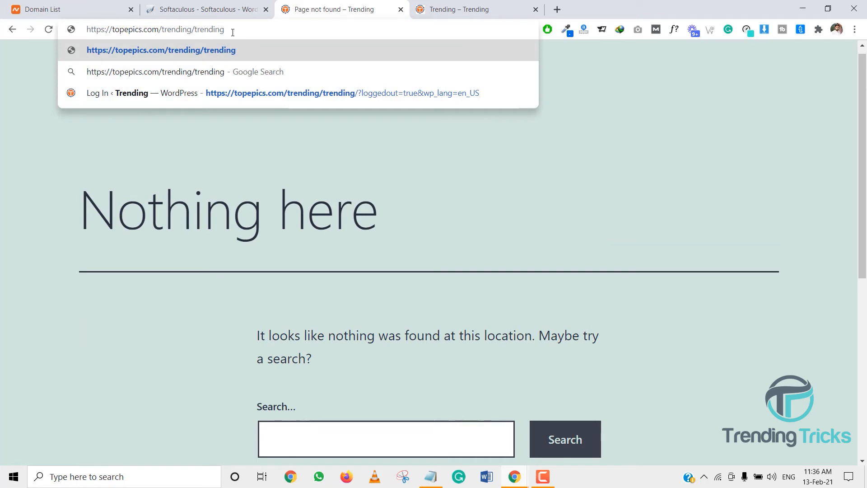
{"action": "key", "text": "Return"}
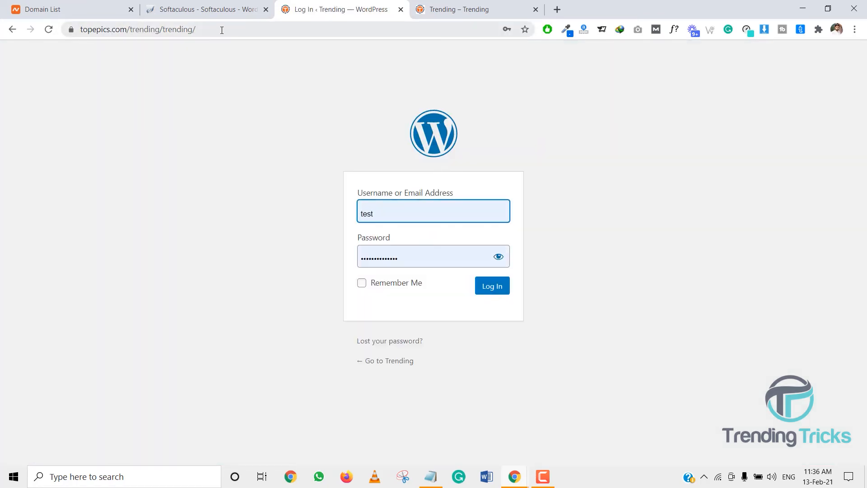
{"action": "left_click_drag", "start_coordinate": [220, 30], "coordinate": [165, 31]}
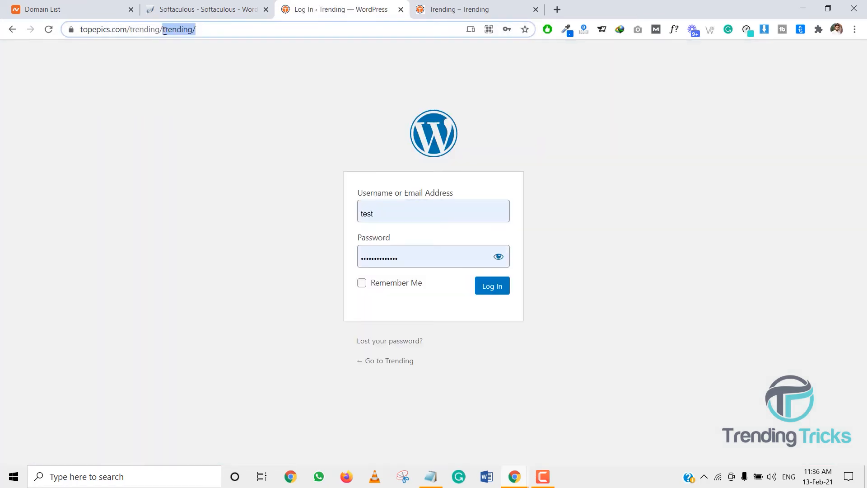
{"action": "left_click", "coordinate": [197, 31]}
{"action": "left_click_drag", "start_coordinate": [189, 31], "coordinate": [207, 30]}
{"action": "left_click", "coordinate": [236, 31]}
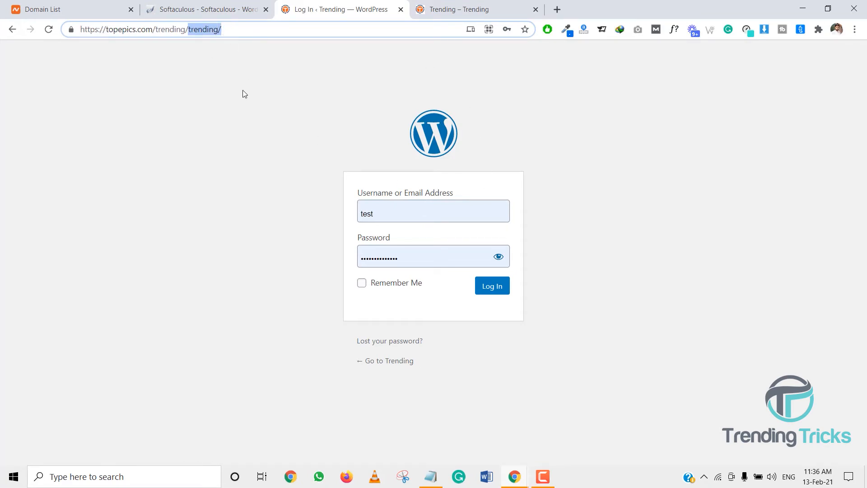
{"action": "left_click", "coordinate": [502, 284]}
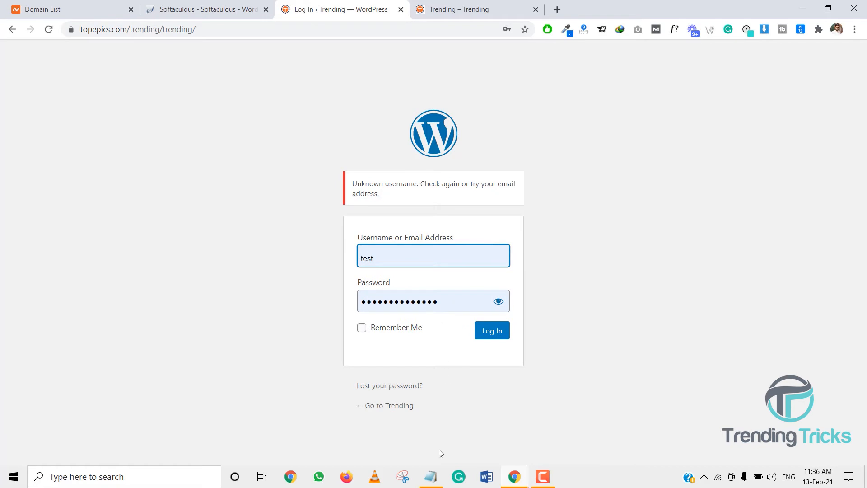
Copy the admin e-mail address from Notepad and paste it into the login username field
{"action": "left_click", "coordinate": [431, 476]}
{"action": "left_click_drag", "start_coordinate": [273, 154], "coordinate": [188, 153]}
{"action": "key", "text": "ctrl+c"}
{"action": "left_click", "coordinate": [170, 197]}
{"action": "left_click", "coordinate": [402, 256]}
{"action": "right_click", "coordinate": [401, 256]}
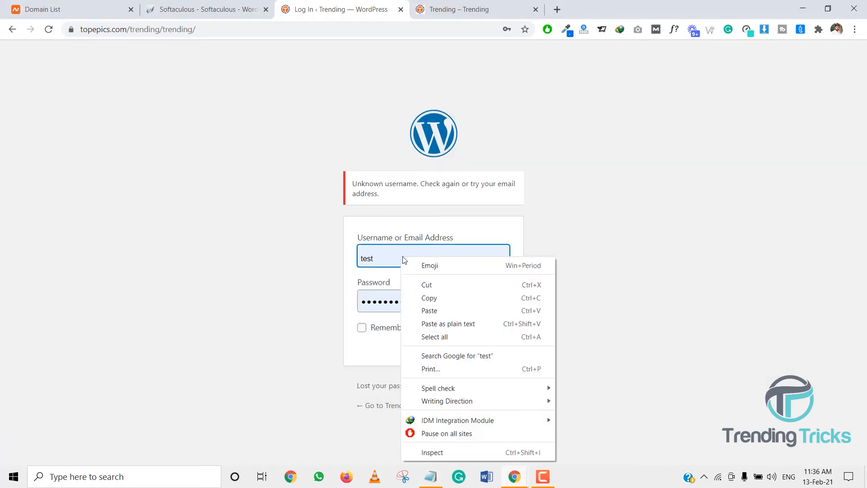
{"action": "left_click", "coordinate": [457, 311]}
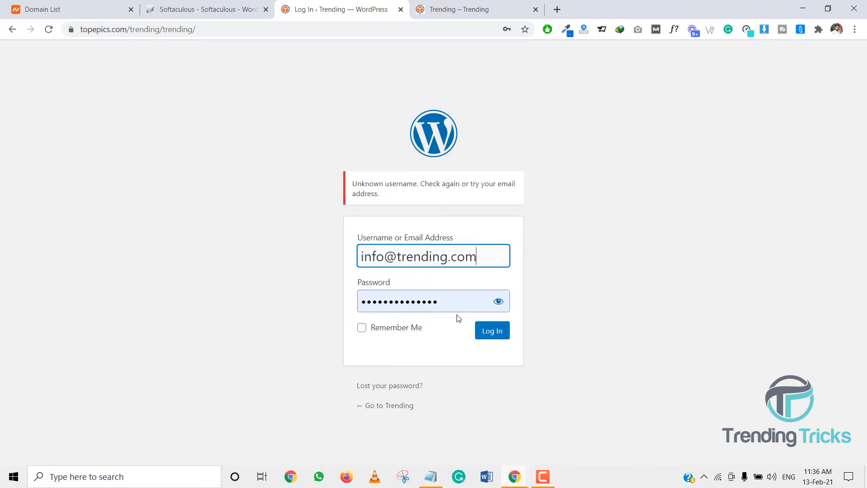
Copy the account password from Notepad, paste it into the password field, and log in
{"action": "left_click", "coordinate": [431, 476]}
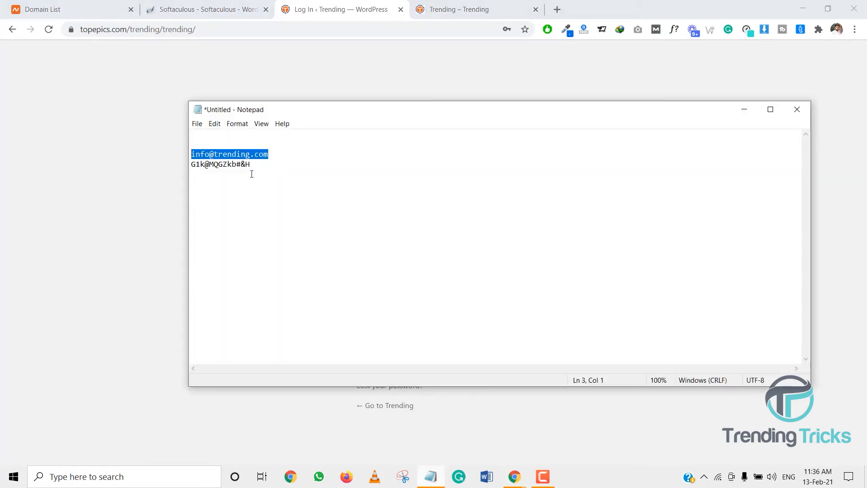
{"action": "left_click_drag", "start_coordinate": [255, 166], "coordinate": [190, 166]}
{"action": "left_click", "coordinate": [174, 196]}
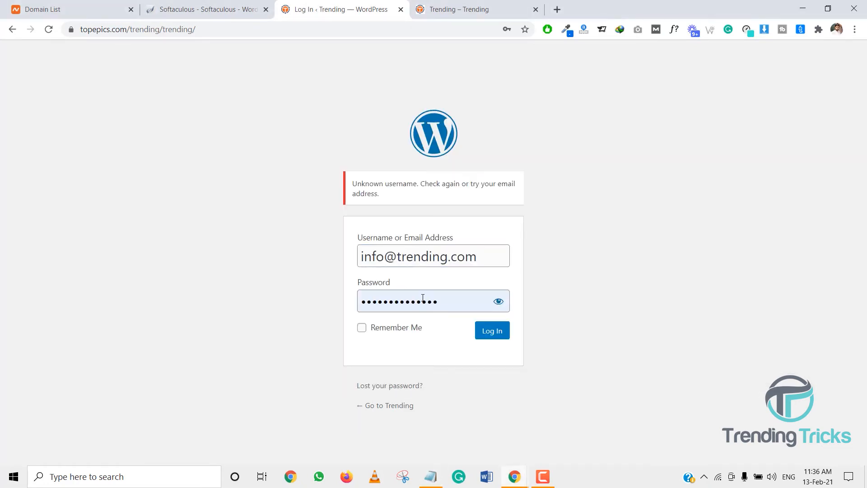
{"action": "double_click", "coordinate": [445, 305]}
{"action": "key", "text": "ctrl+v"}
{"action": "left_click", "coordinate": [487, 333]}
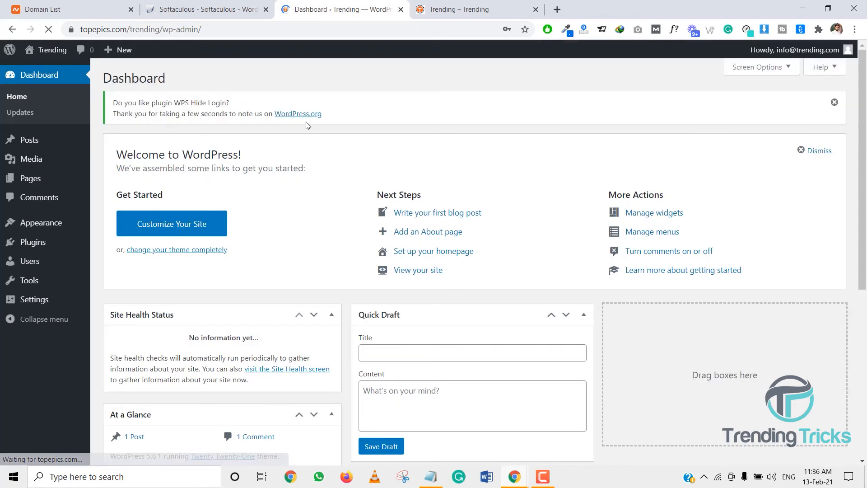
Save the login credentials in the browser and open the Add Plugins page
{"action": "mouse_move", "coordinate": [85, 244]}
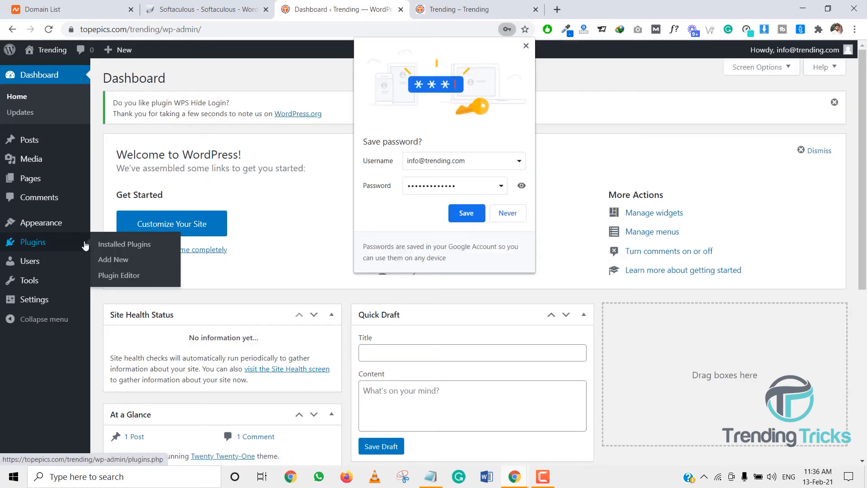
{"action": "left_click", "coordinate": [479, 214]}
{"action": "mouse_move", "coordinate": [35, 232]}
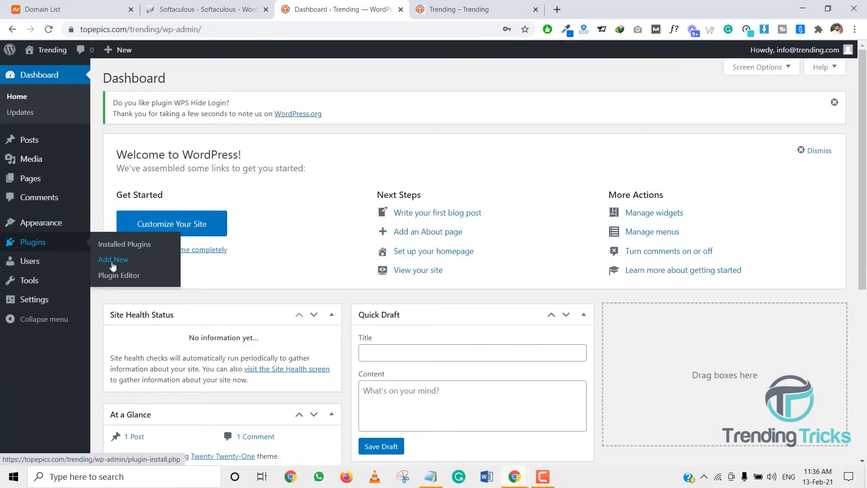
{"action": "left_click", "coordinate": [111, 262]}
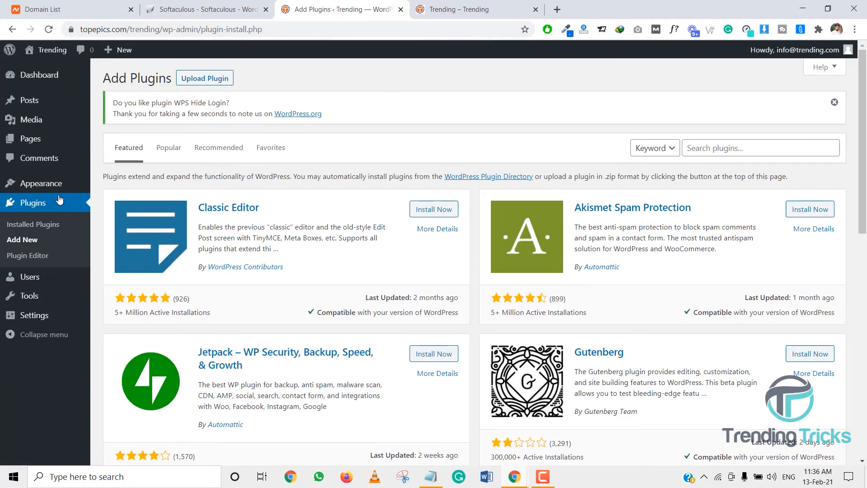
Search the plugin directory for sucuri, then install and activate Sucuri Security
{"action": "mouse_move", "coordinate": [78, 189]}
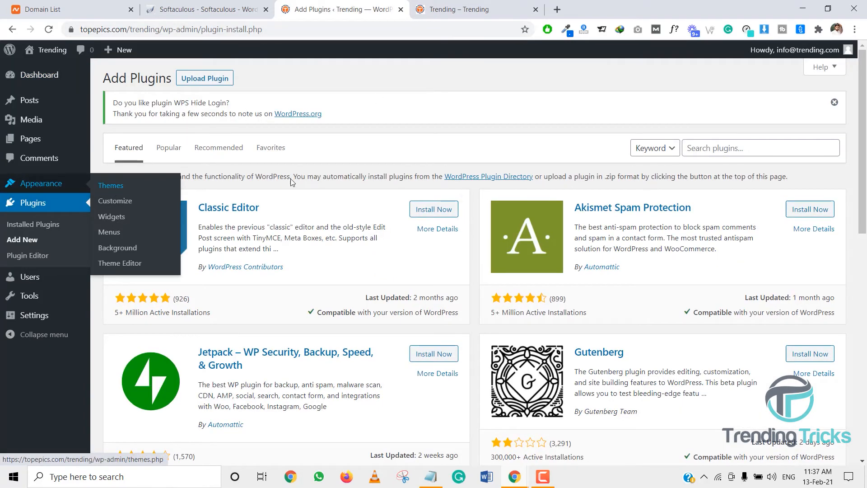
{"action": "left_click", "coordinate": [734, 143]}
{"action": "type", "text": "sucuri"}
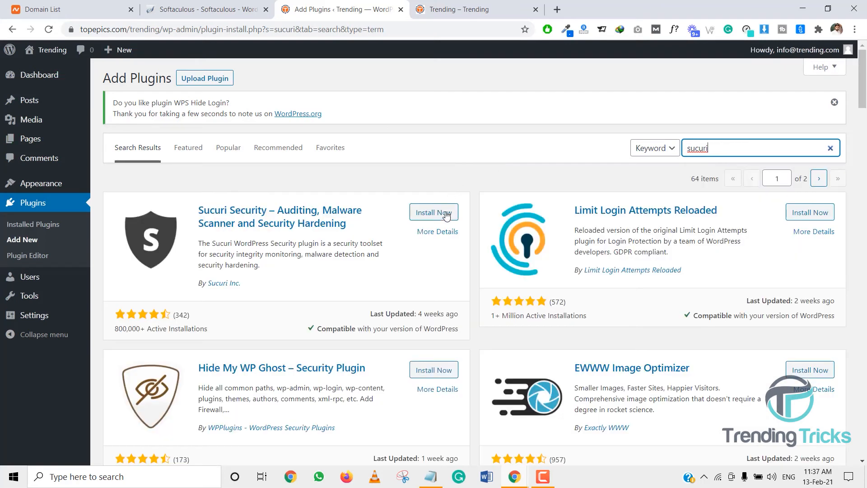
{"action": "left_click", "coordinate": [447, 216]}
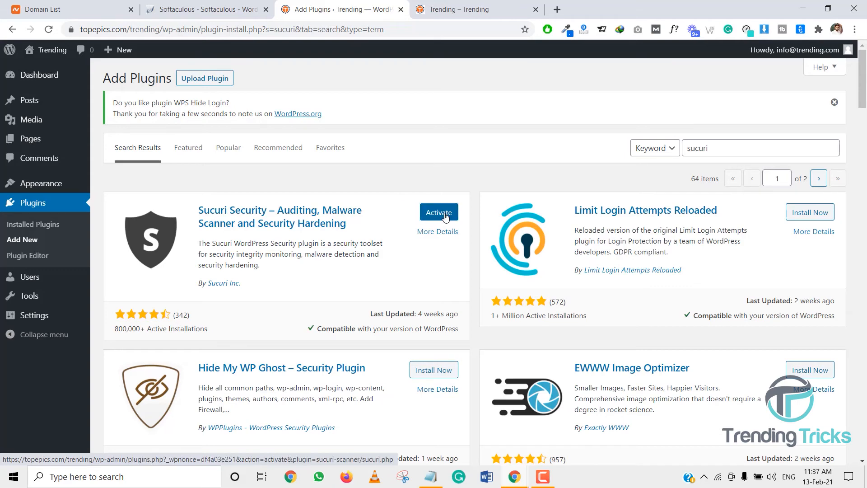
{"action": "left_click", "coordinate": [445, 216]}
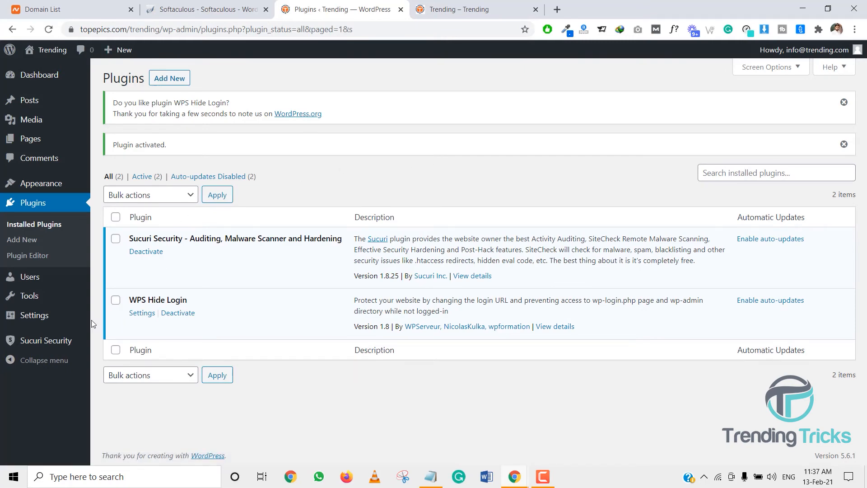
Open the Sucuri Security hardening settings and apply hardening to block PHP files in the uploads directory
{"action": "mouse_move", "coordinate": [46, 340]}
{"action": "left_click", "coordinate": [150, 338]}
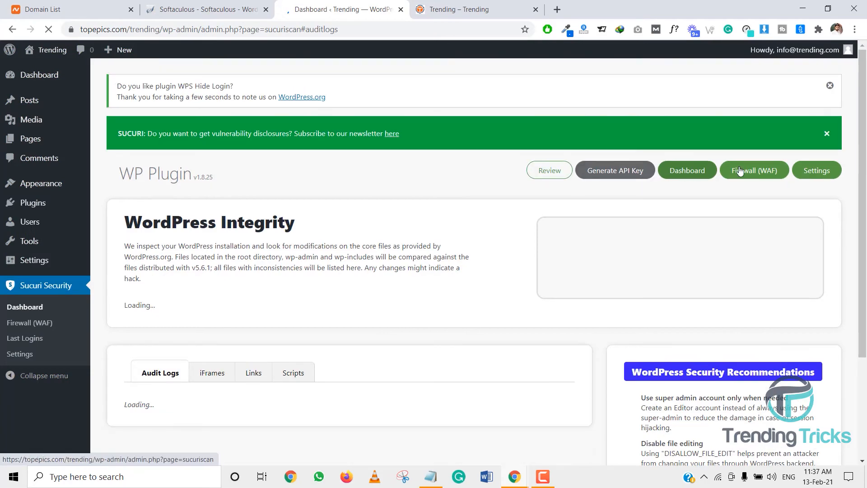
{"action": "left_click", "coordinate": [806, 172]}
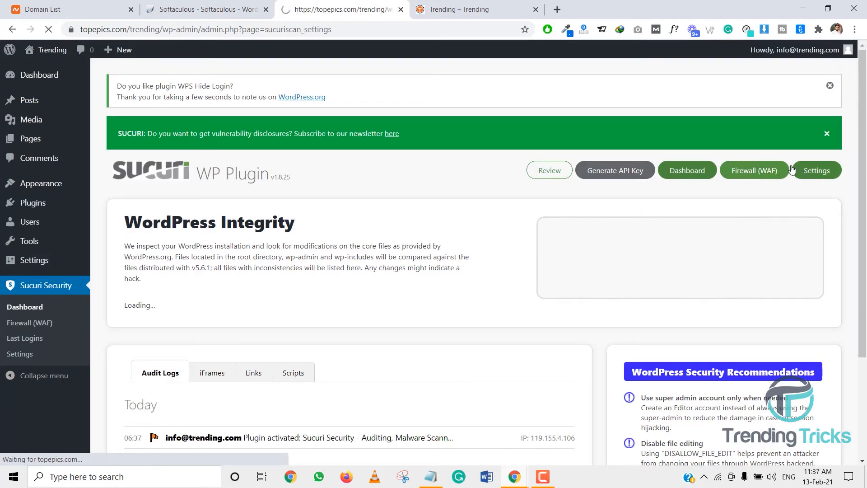
{"action": "left_click", "coordinate": [256, 171]}
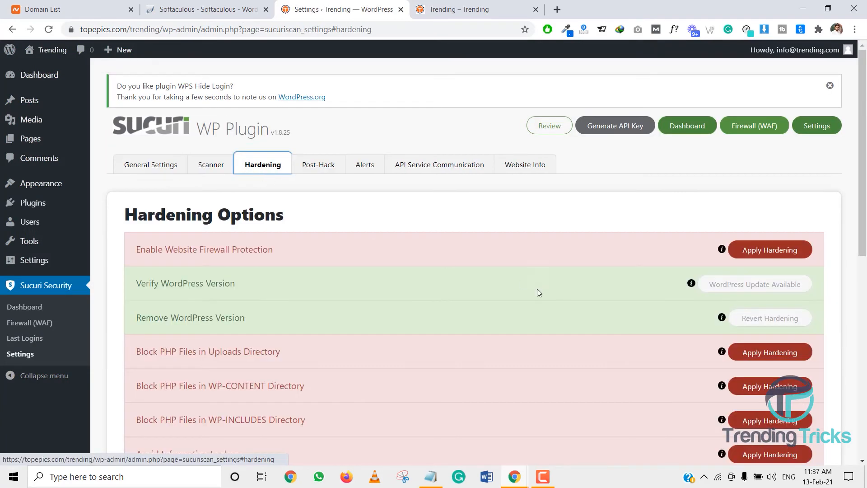
{"action": "scroll", "coordinate": [537, 290], "scroll_direction": "down", "scroll_amount": 7}
{"action": "scroll", "coordinate": [501, 284], "scroll_direction": "up", "scroll_amount": 2}
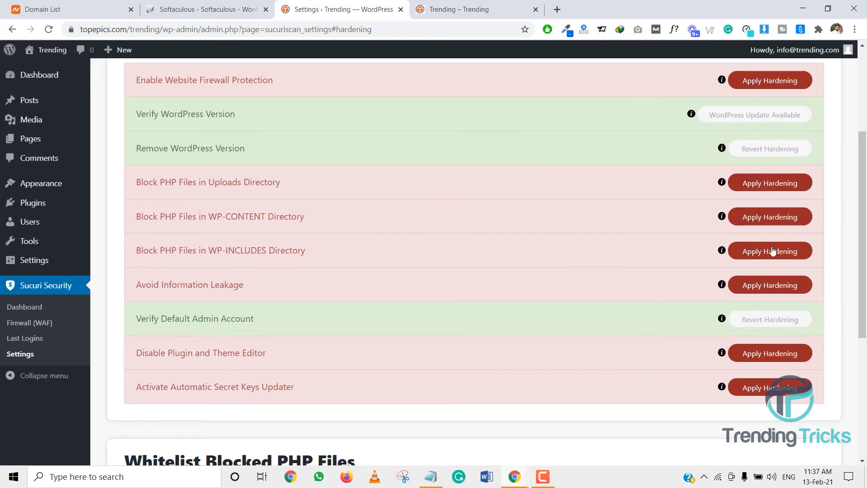
{"action": "left_click", "coordinate": [772, 187]}
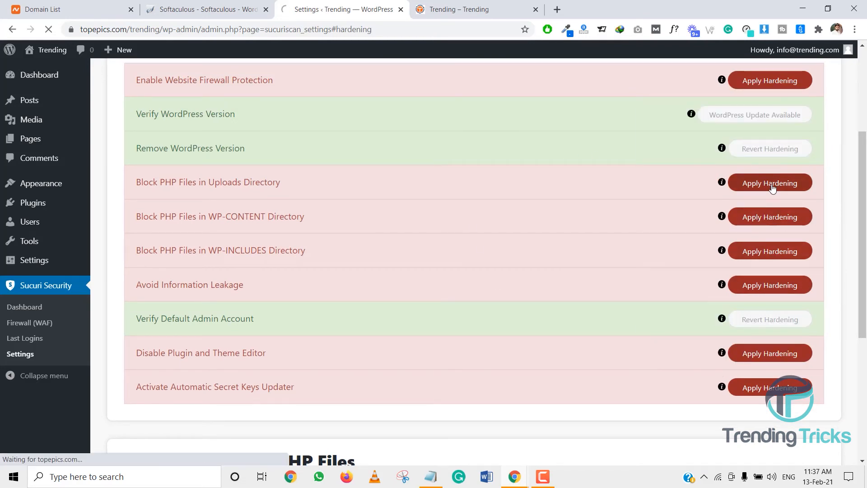
Apply hardening to block PHP files in the WP-CONTENT and WP-INCLUDES directories
{"action": "scroll", "coordinate": [765, 208], "scroll_direction": "down", "scroll_amount": 5}
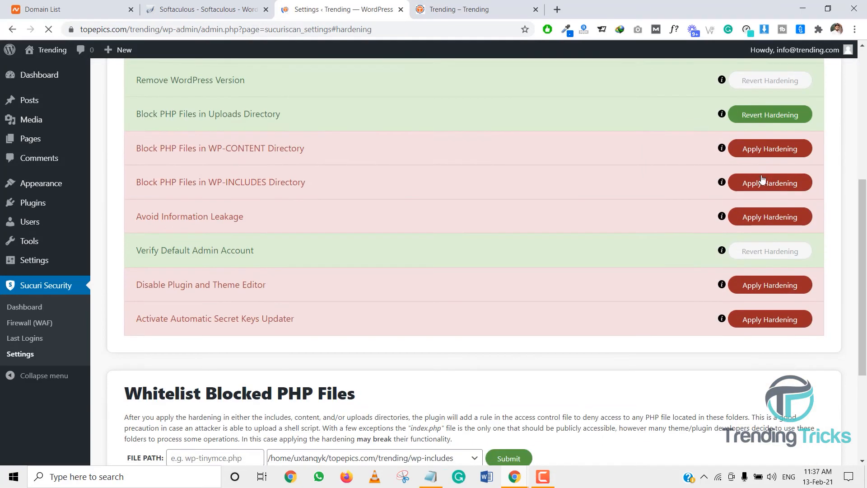
{"action": "left_click", "coordinate": [763, 149]}
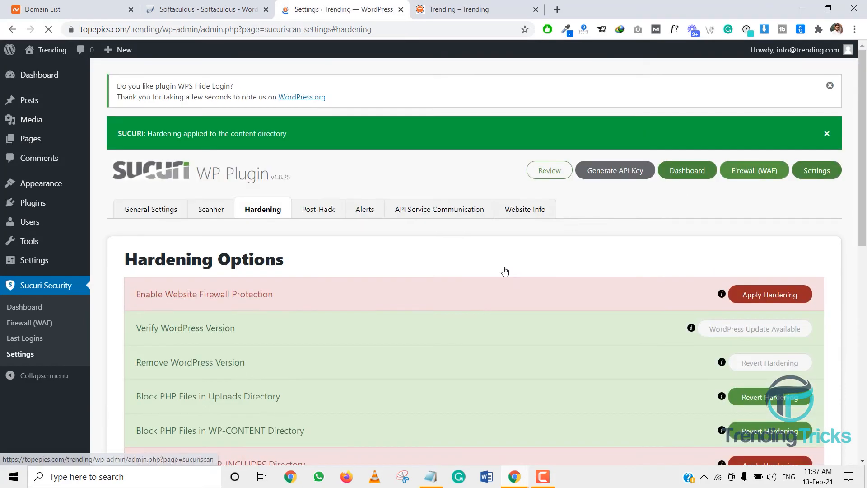
{"action": "scroll", "coordinate": [421, 257], "scroll_direction": "down", "scroll_amount": 4}
{"action": "left_click", "coordinate": [775, 241]}
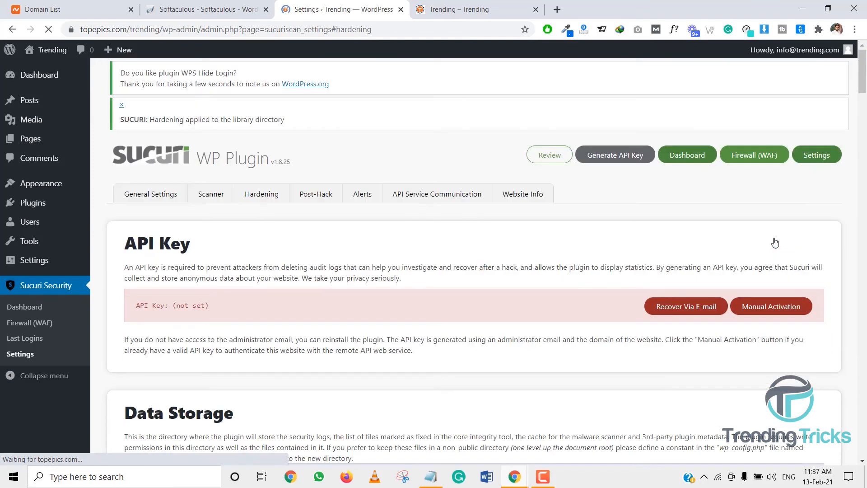
Apply the Avoid Information Leakage and Disable Plugin and Theme Editor hardening options
{"action": "scroll", "coordinate": [774, 240], "scroll_direction": "down", "scroll_amount": 5}
{"action": "left_click", "coordinate": [774, 276]}
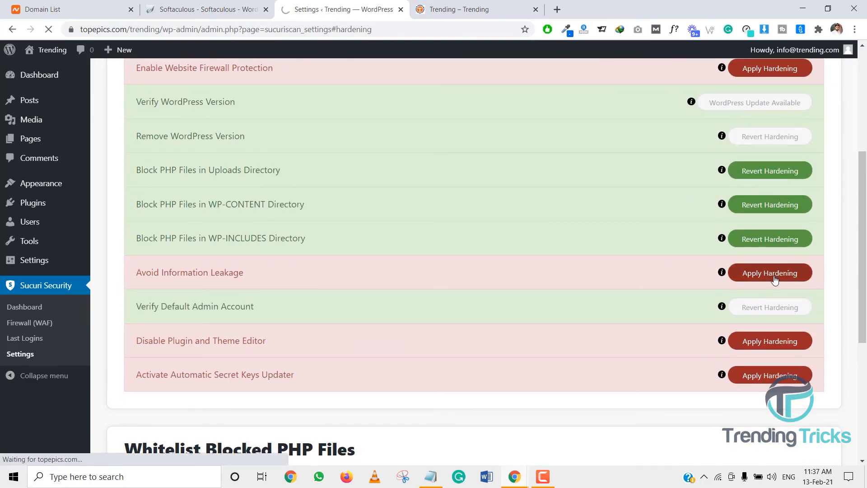
{"action": "scroll", "coordinate": [774, 278], "scroll_direction": "down", "scroll_amount": 5}
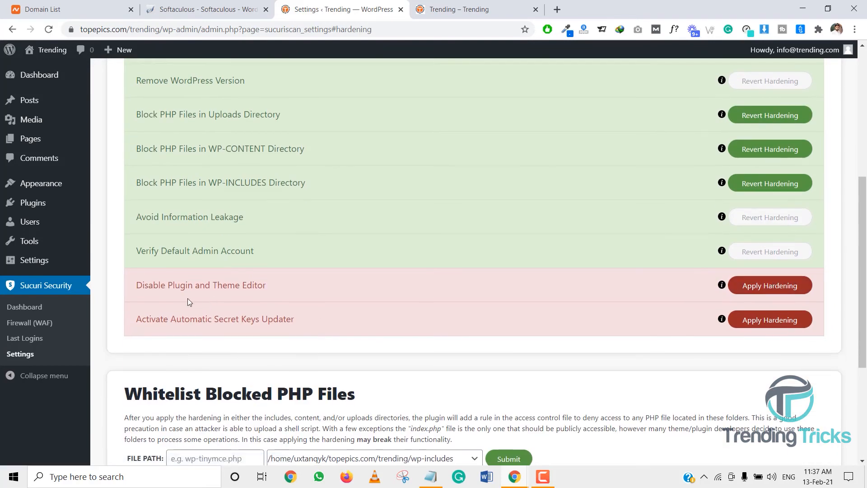
{"action": "left_click_drag", "start_coordinate": [139, 286], "coordinate": [264, 285]}
{"action": "left_click", "coordinate": [138, 286]}
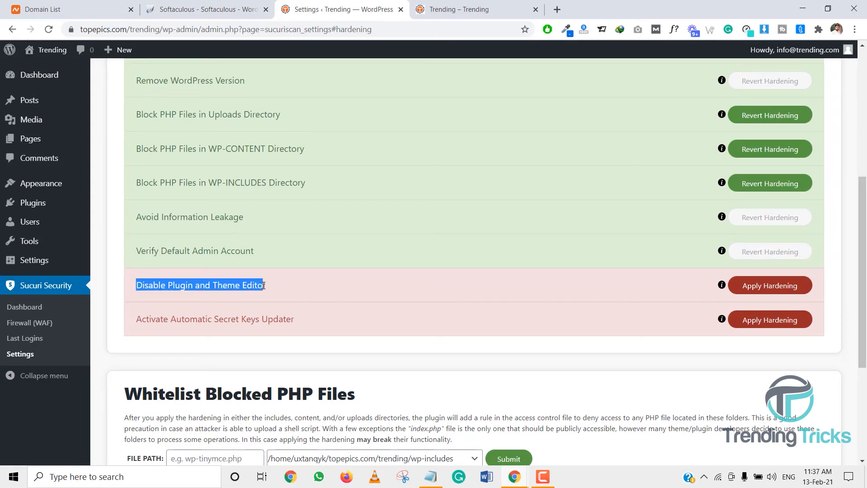
{"action": "left_click_drag", "start_coordinate": [216, 287], "coordinate": [262, 287]}
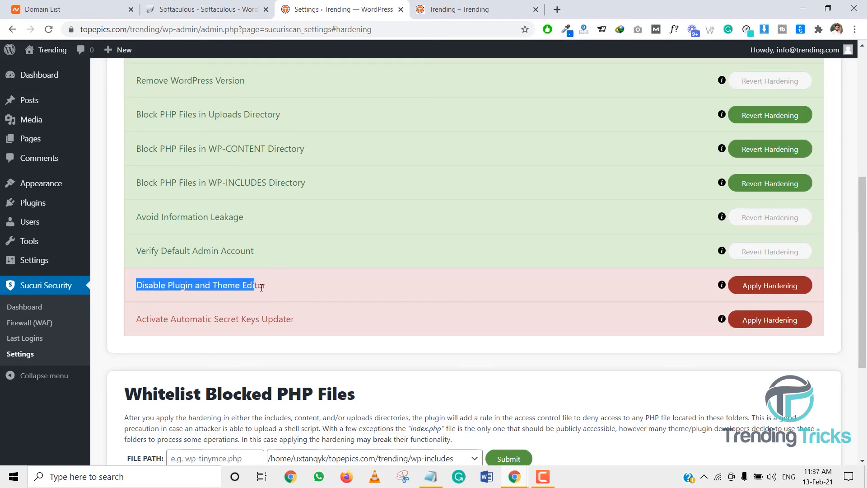
{"action": "left_click", "coordinate": [774, 292]}
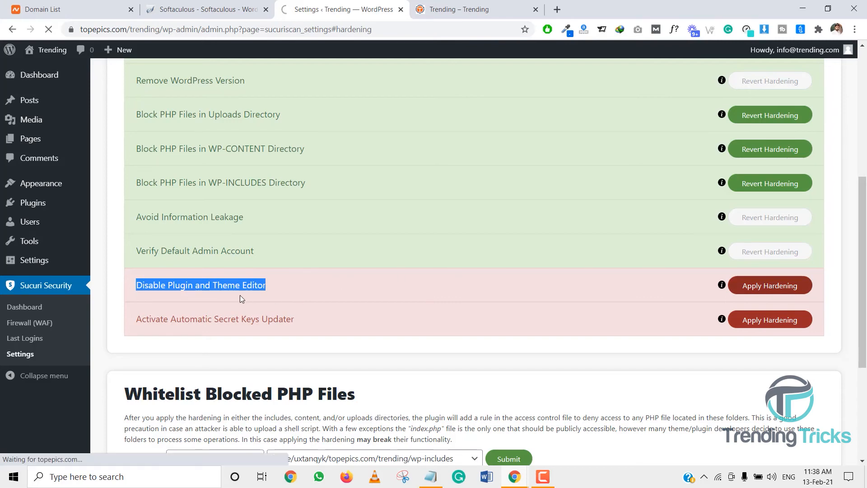
Apply the Activate Automatic Secret Keys Updater hardening option
{"action": "scroll", "coordinate": [339, 317], "scroll_direction": "down", "scroll_amount": 8}
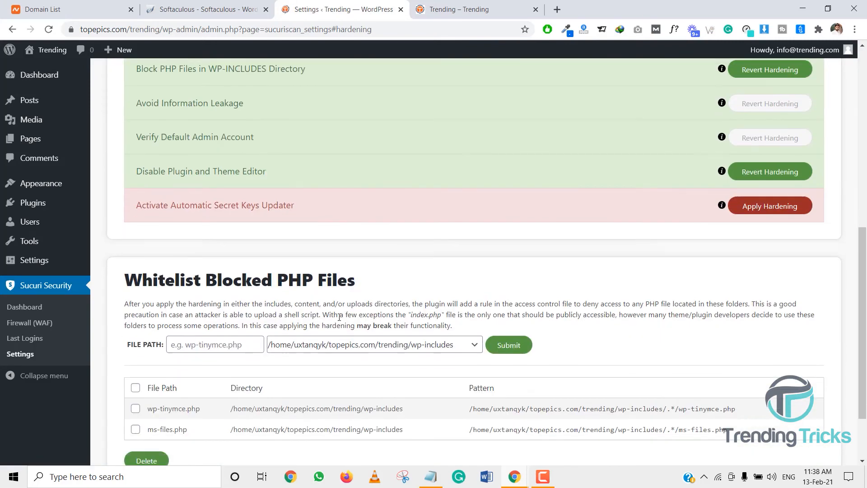
{"action": "scroll", "coordinate": [345, 306], "scroll_direction": "up", "scroll_amount": 2}
{"action": "left_click", "coordinate": [781, 325]}
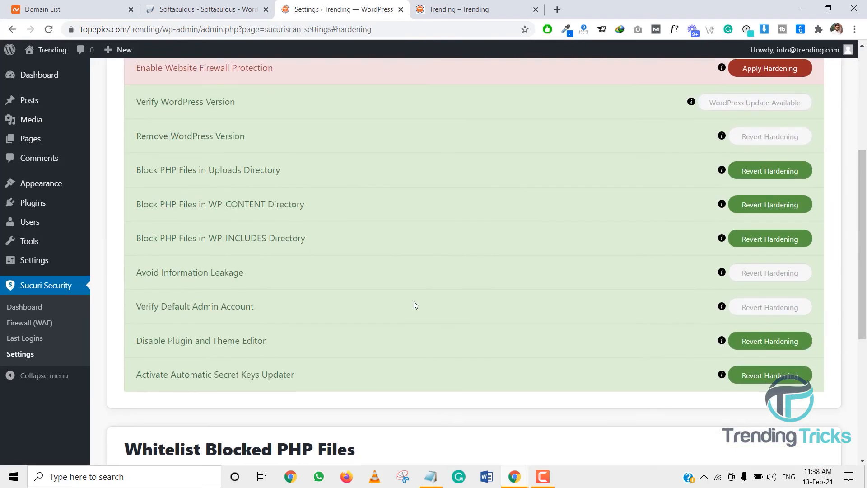
Revert the Disable Plugin and Theme Editor hardening and try to open the Add New plugins page
{"action": "scroll", "coordinate": [414, 302], "scroll_direction": "down", "scroll_amount": 3}
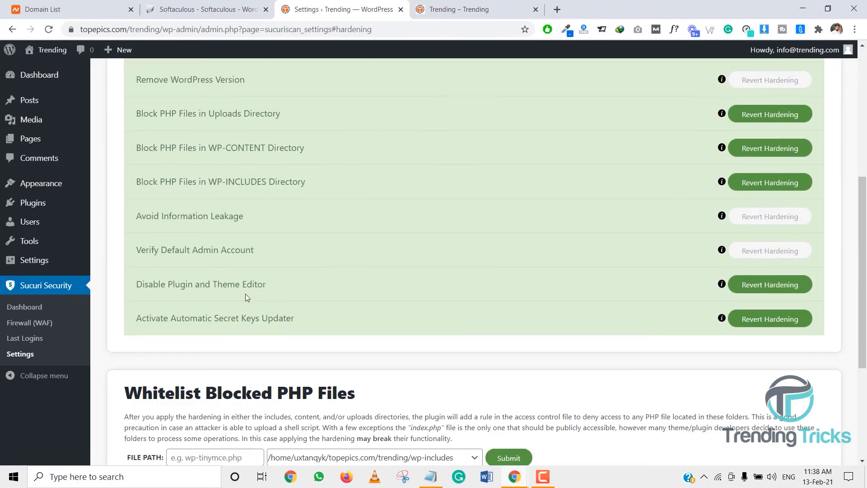
{"action": "left_click", "coordinate": [772, 290]}
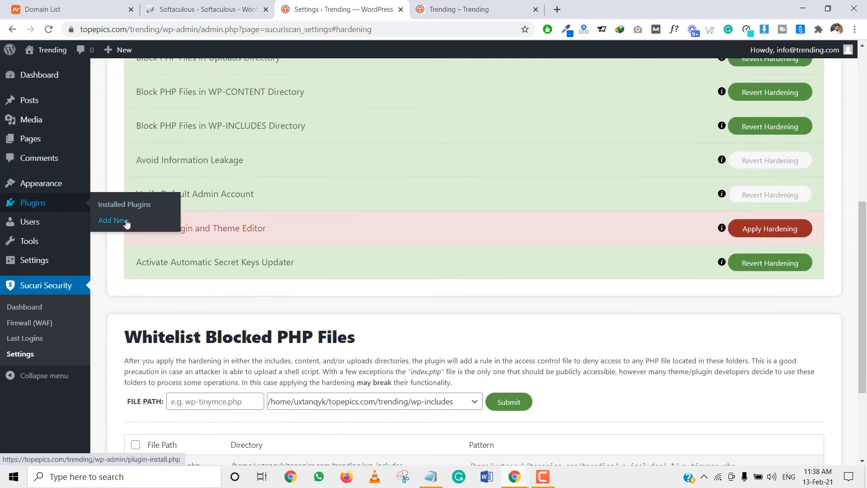
{"action": "left_click", "coordinate": [119, 223]}
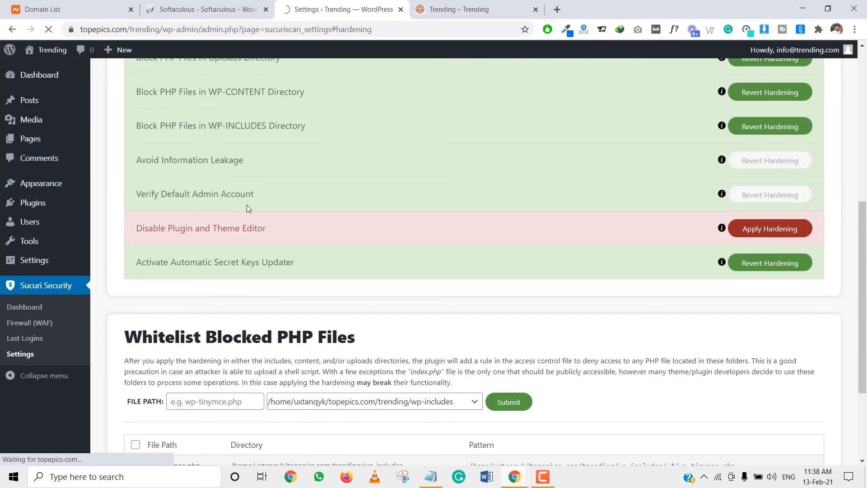
{"action": "scroll", "coordinate": [186, 146], "scroll_direction": "down", "scroll_amount": 3}
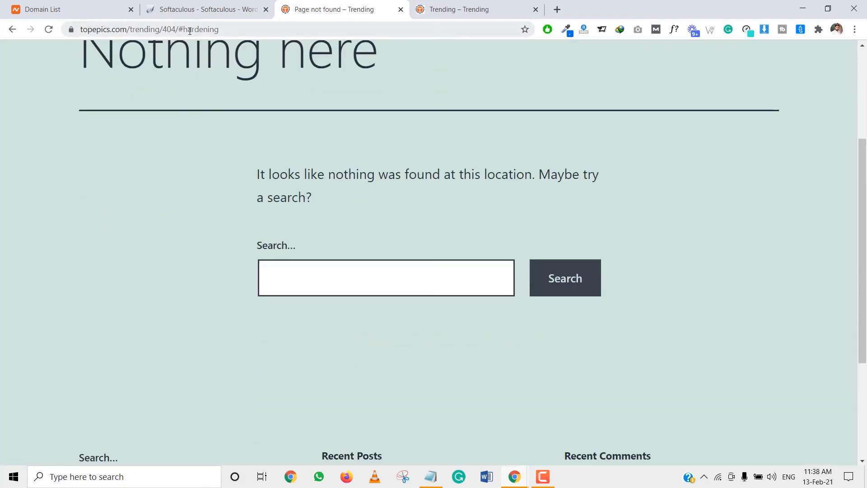
Go to the hidden login address topepics.com/trending/trending and log in to the admin dashboard
{"action": "left_click_drag", "start_coordinate": [165, 30], "coordinate": [264, 37]}
{"action": "type", "text": "tren"}
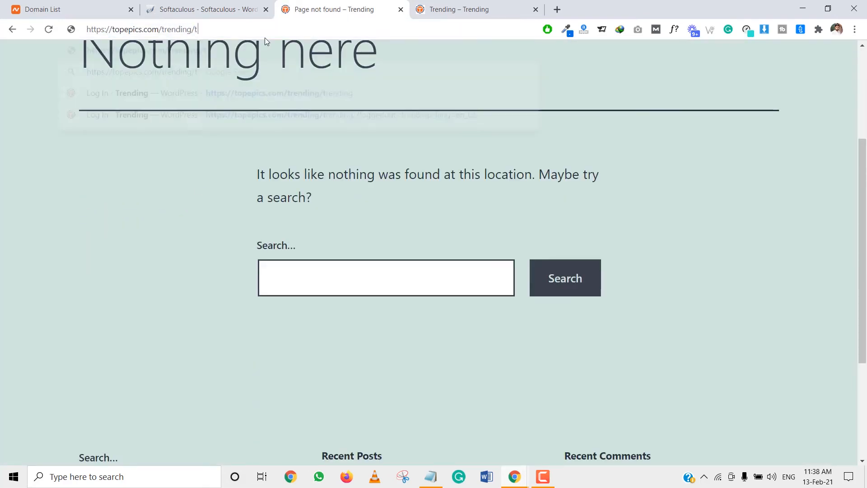
{"action": "type", "text": "ding"}
{"action": "key", "text": "Return"}
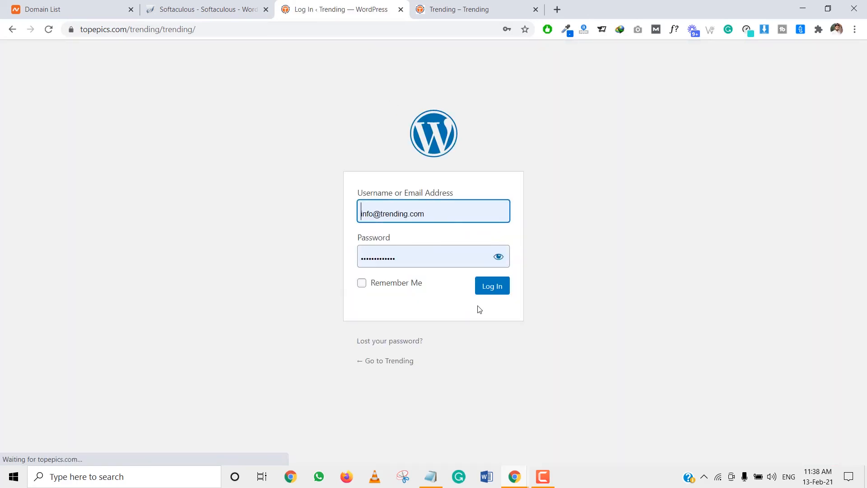
{"action": "left_click", "coordinate": [492, 289]}
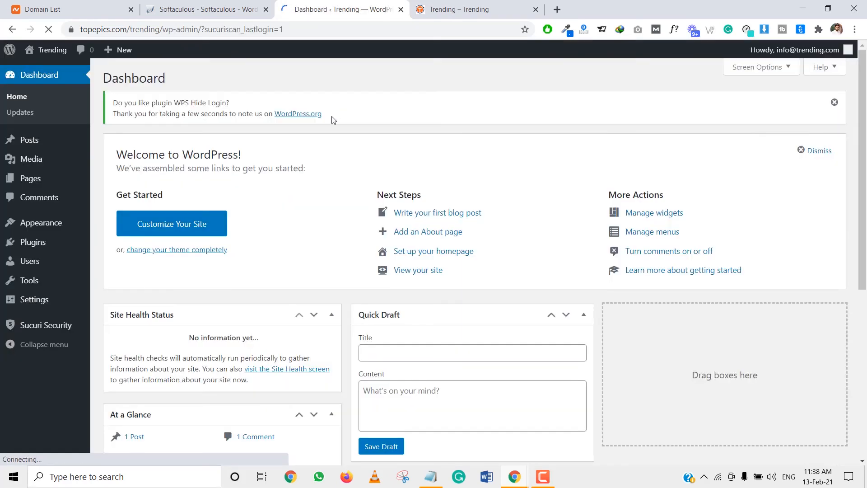
Delete the default Hello world! post by moving it to the Trash and then emptying the Trash
{"action": "mouse_move", "coordinate": [70, 225]}
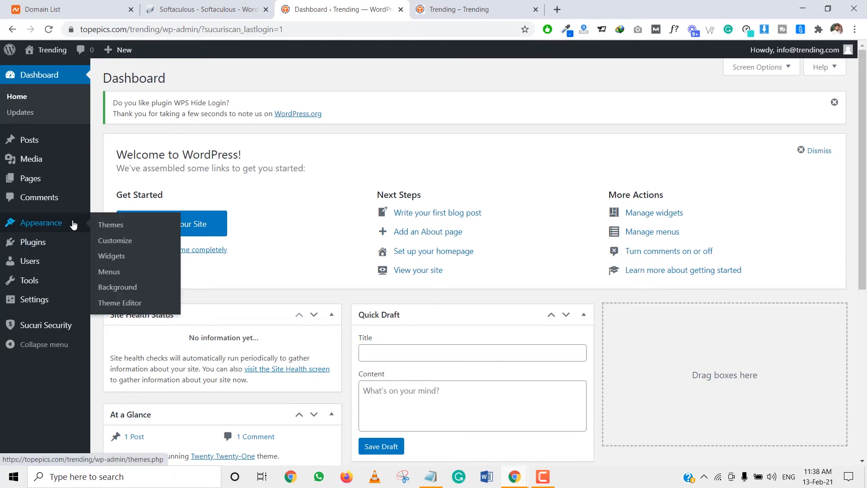
{"action": "mouse_move", "coordinate": [64, 252]}
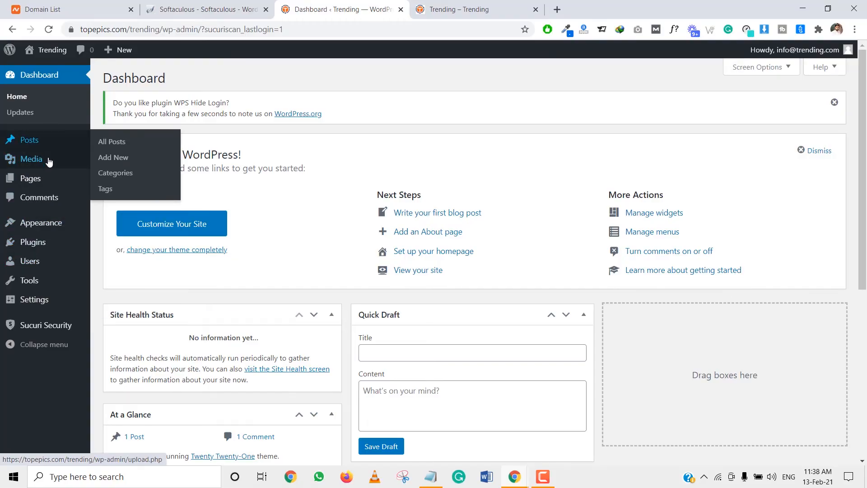
{"action": "mouse_move", "coordinate": [50, 179]}
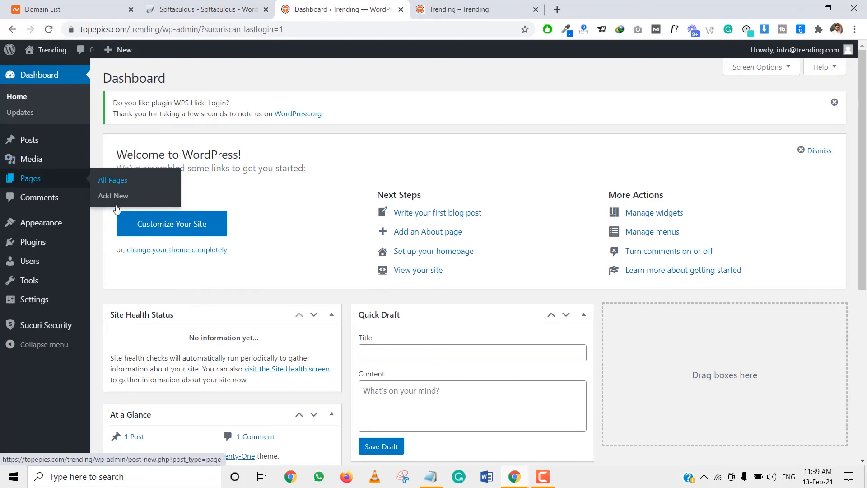
{"action": "mouse_move", "coordinate": [58, 143]}
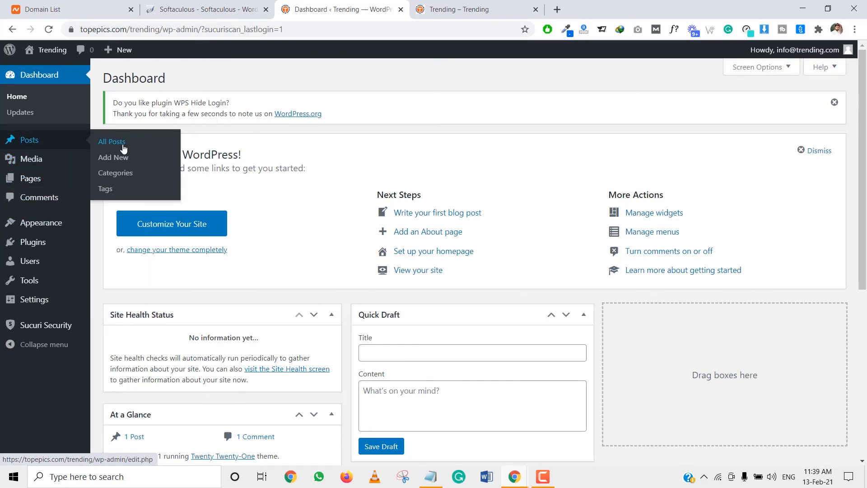
{"action": "left_click", "coordinate": [122, 145]}
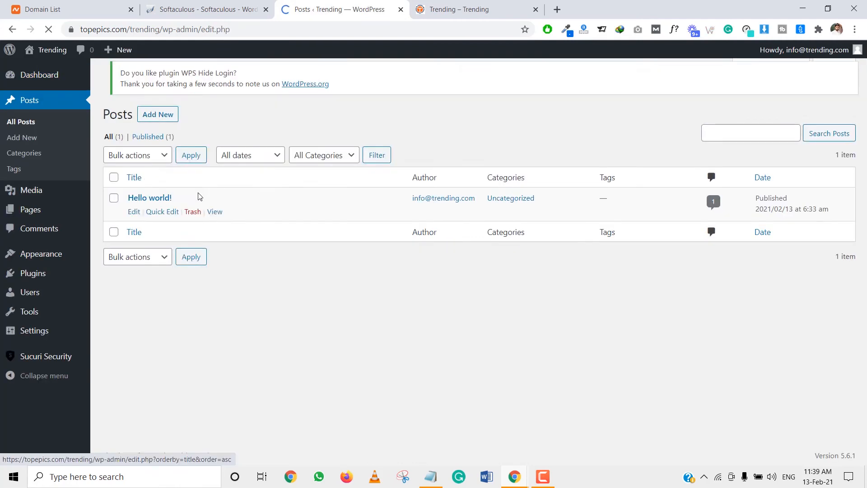
{"action": "left_click", "coordinate": [114, 185]}
{"action": "left_click", "coordinate": [131, 164]}
{"action": "left_click", "coordinate": [137, 200]}
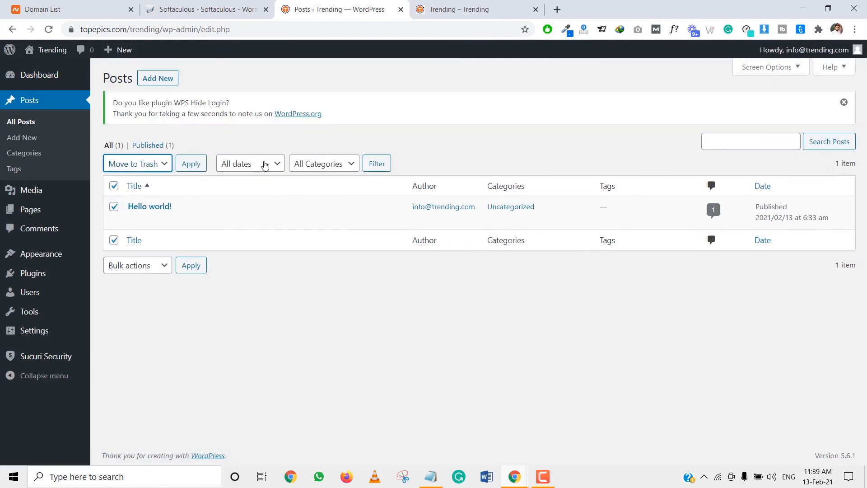
{"action": "left_click", "coordinate": [195, 162]}
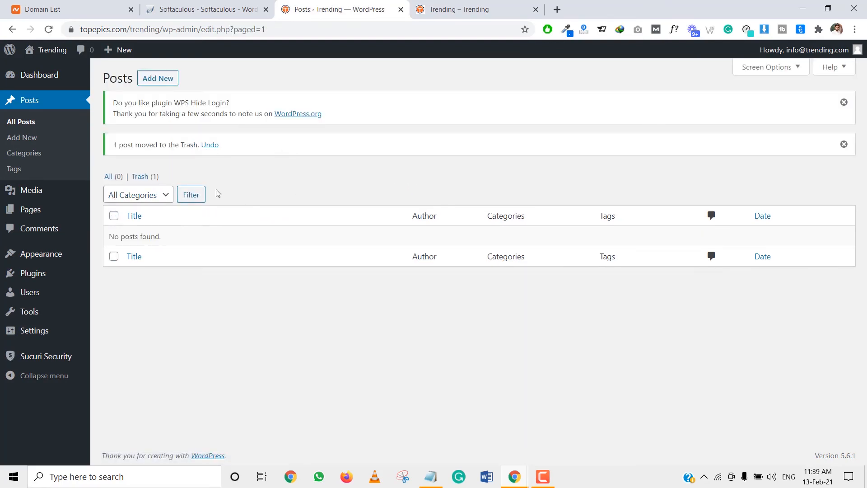
{"action": "left_click", "coordinate": [144, 177]}
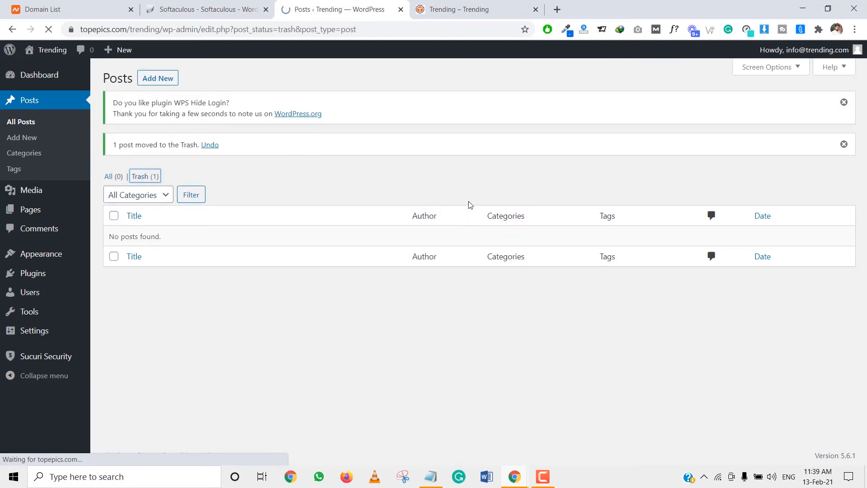
{"action": "left_click", "coordinate": [449, 168]}
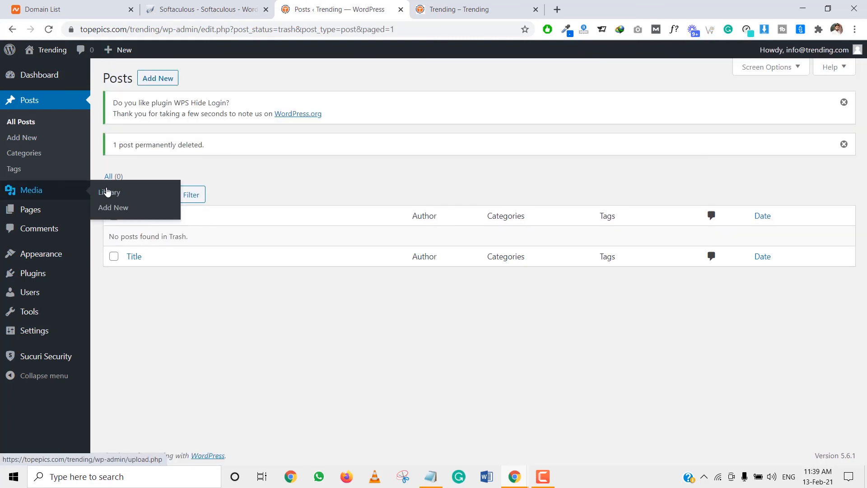
Review the Media Library, installed themes and the users list in the admin area
{"action": "left_click", "coordinate": [127, 193]}
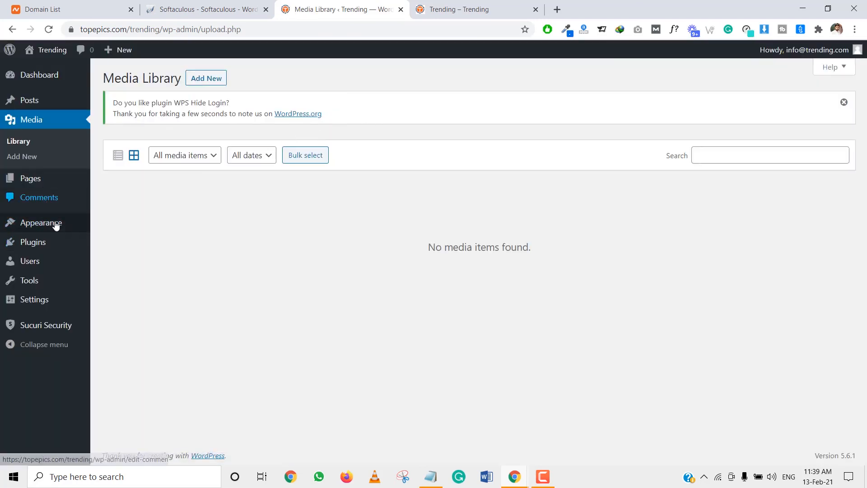
{"action": "mouse_move", "coordinate": [54, 223]}
{"action": "left_click", "coordinate": [113, 226]}
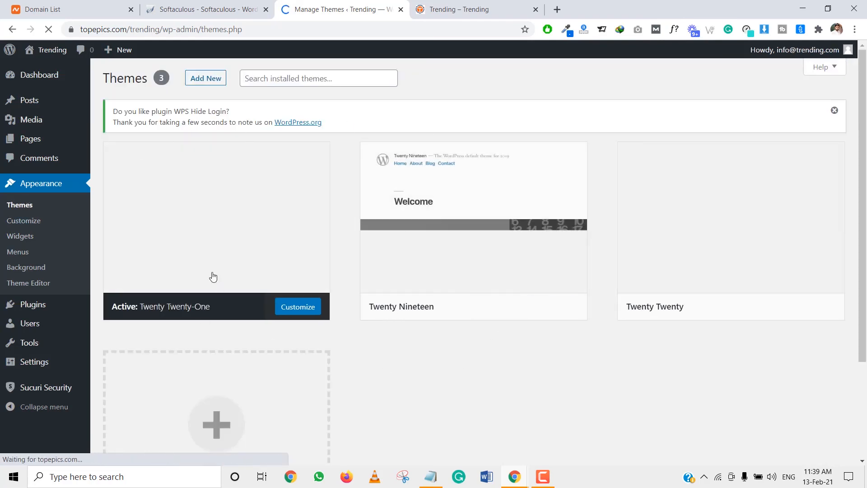
{"action": "mouse_move", "coordinate": [70, 312]}
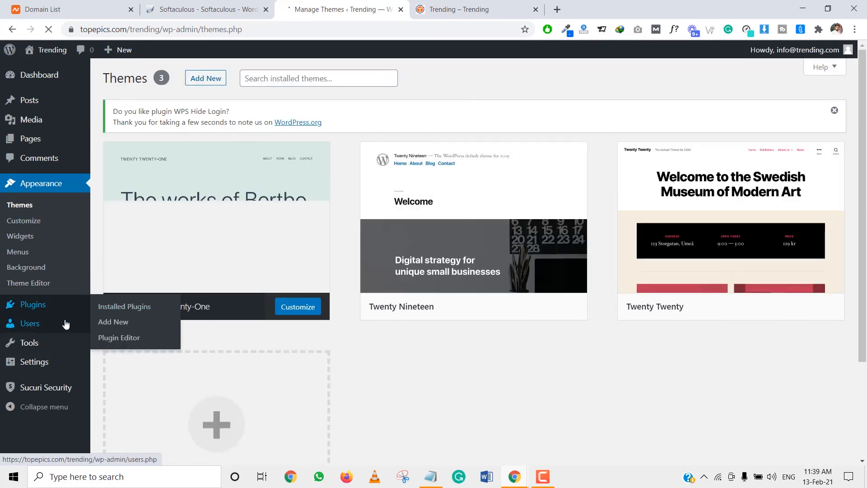
{"action": "left_click", "coordinate": [111, 327]}
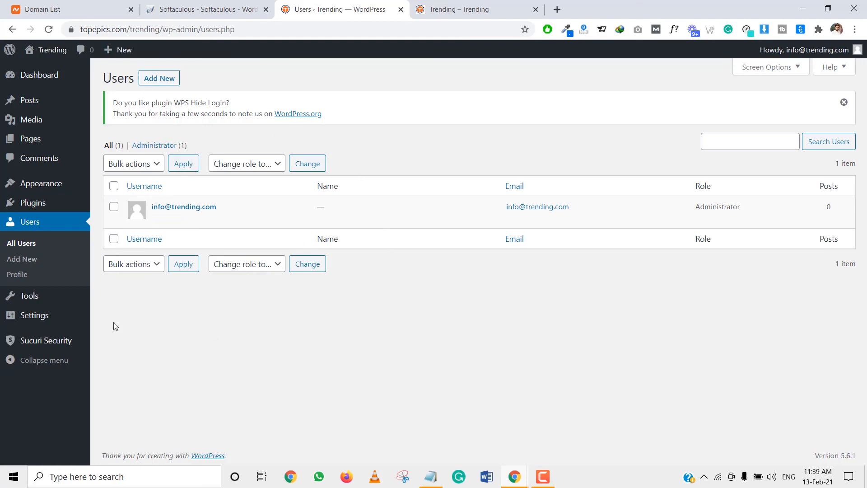
{"action": "mouse_move", "coordinate": [90, 316]}
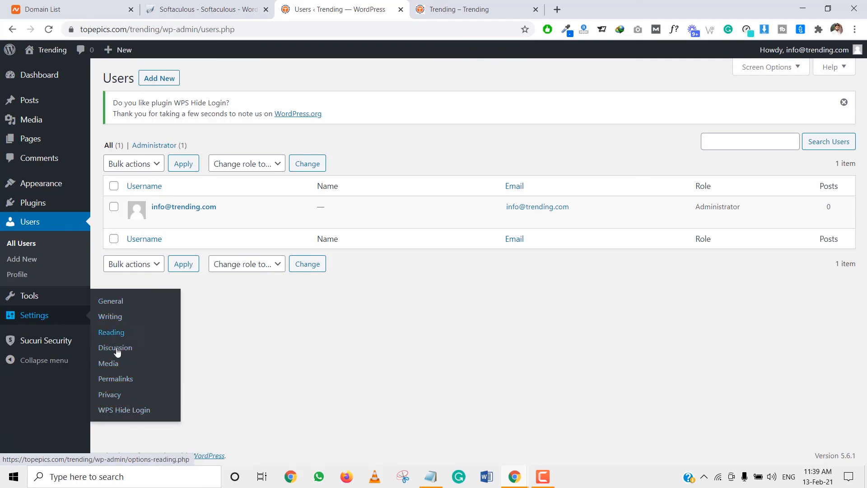
{"action": "mouse_move", "coordinate": [72, 348]}
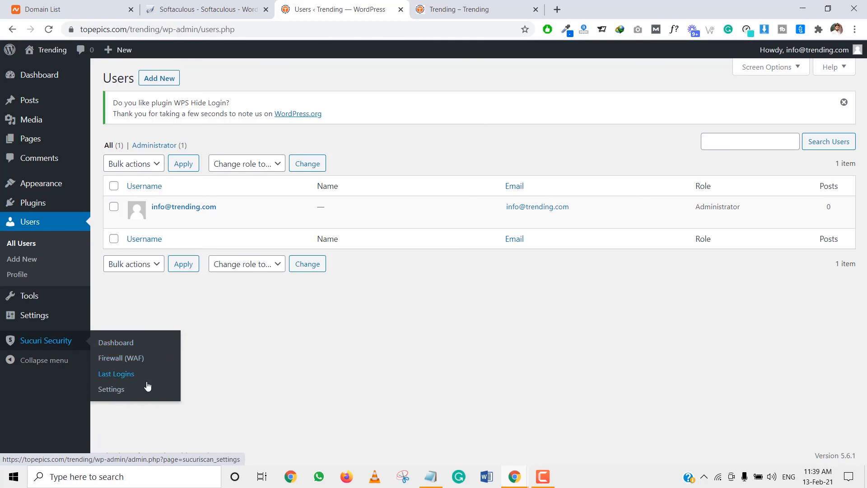